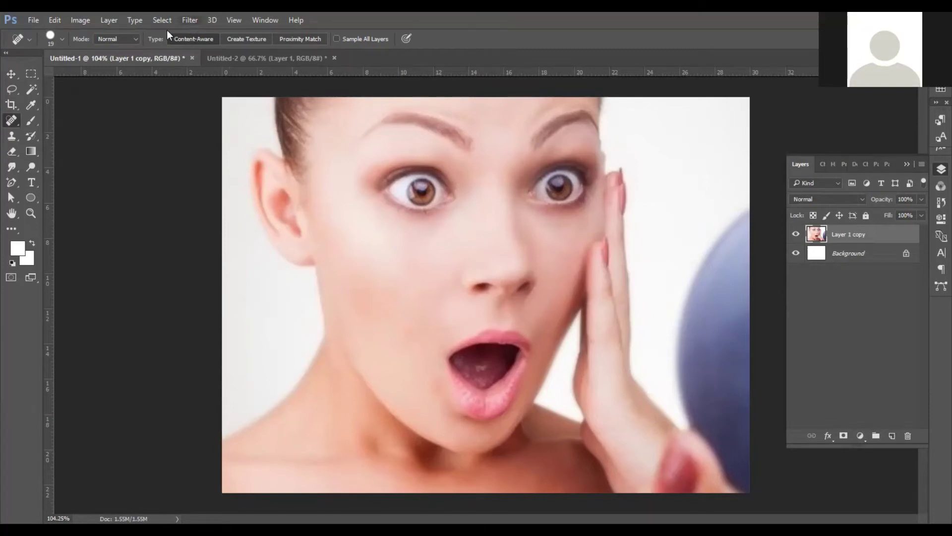
Step: Switch to the Move tool and open the Filter menu
click(11, 74)
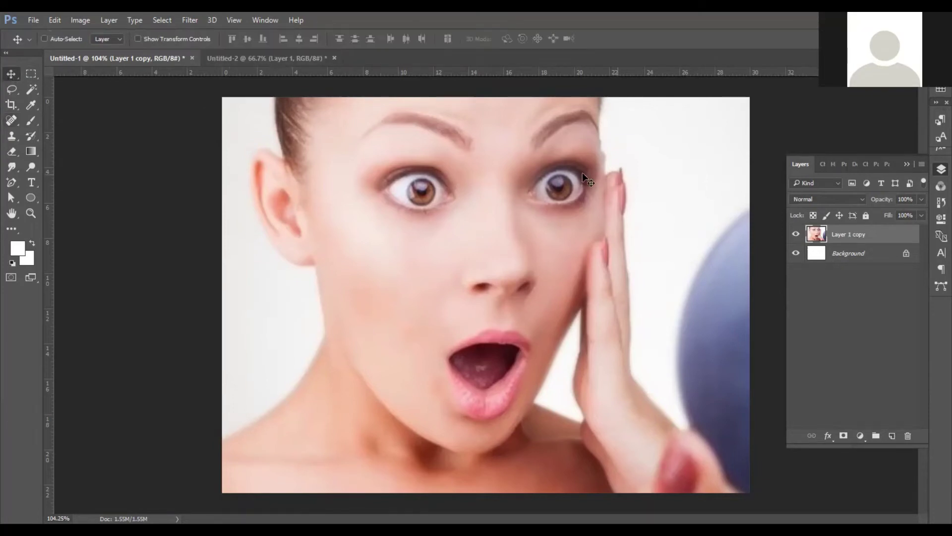
click(190, 20)
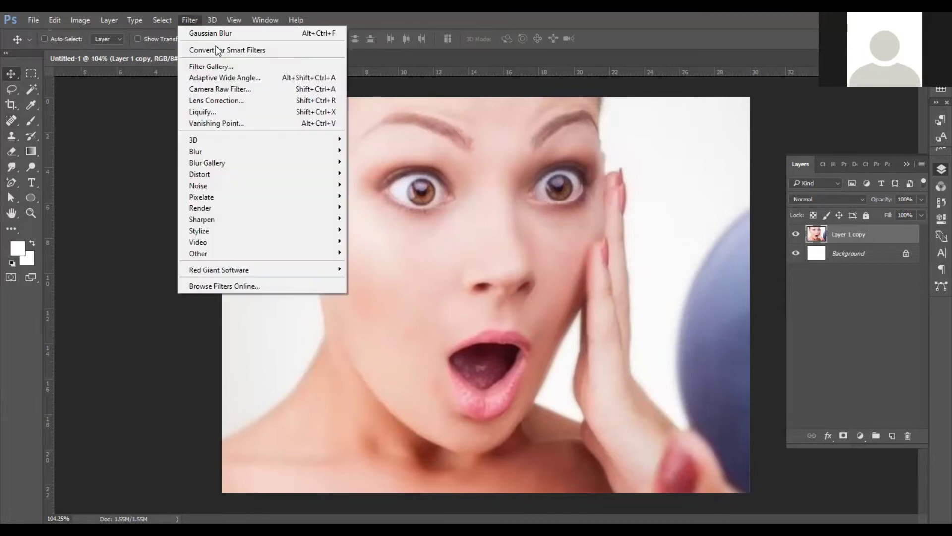
Step: Open the Filter Gallery and preview Colored Pencil, Cutout, Dry Brush, Film Grain, Fresco and Neon Glow
click(257, 68)
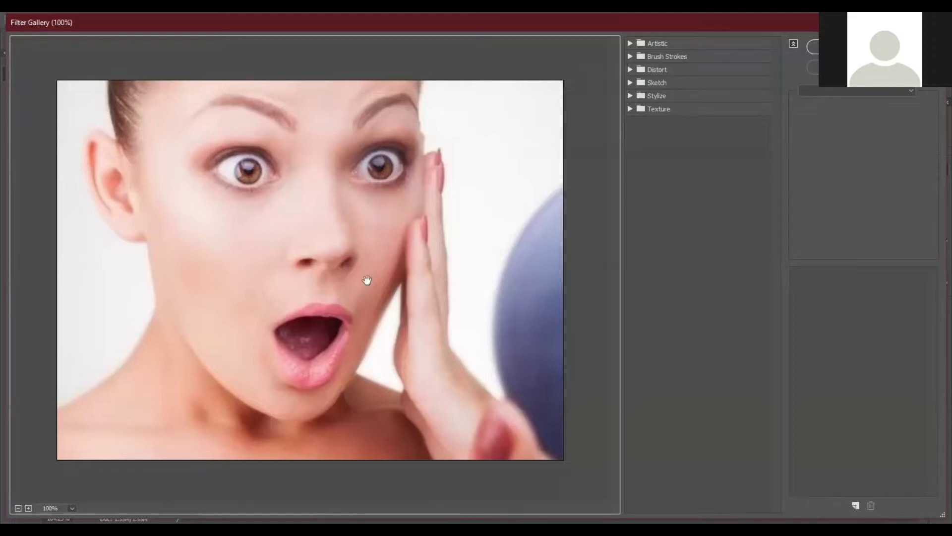
click(641, 44)
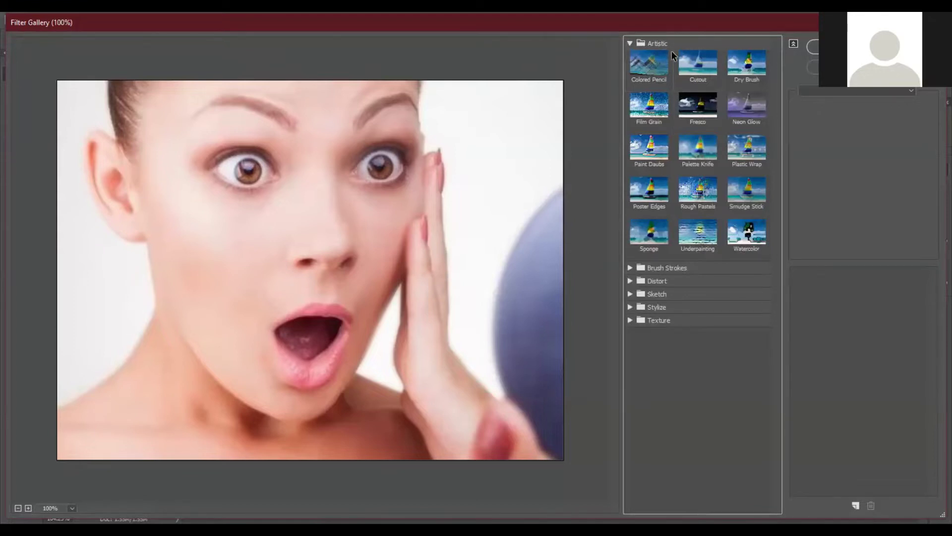
click(654, 72)
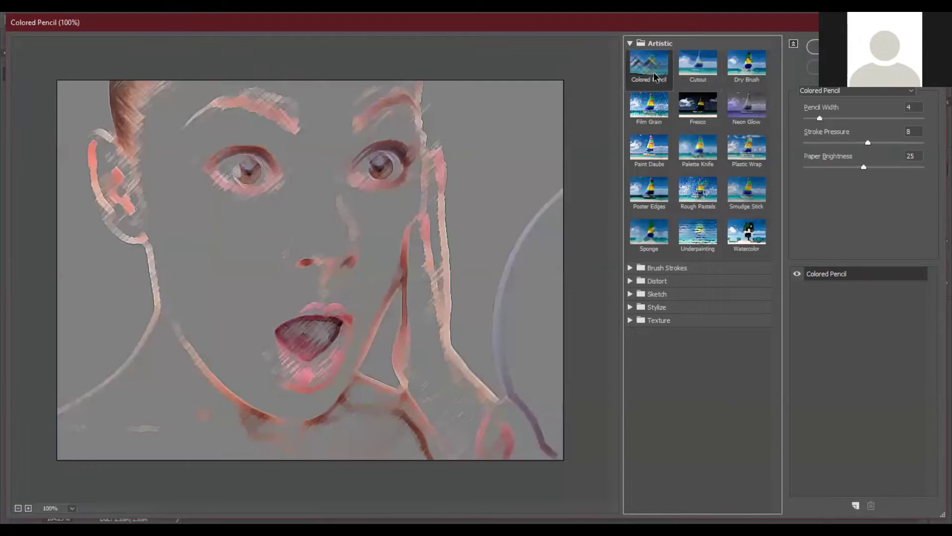
click(699, 69)
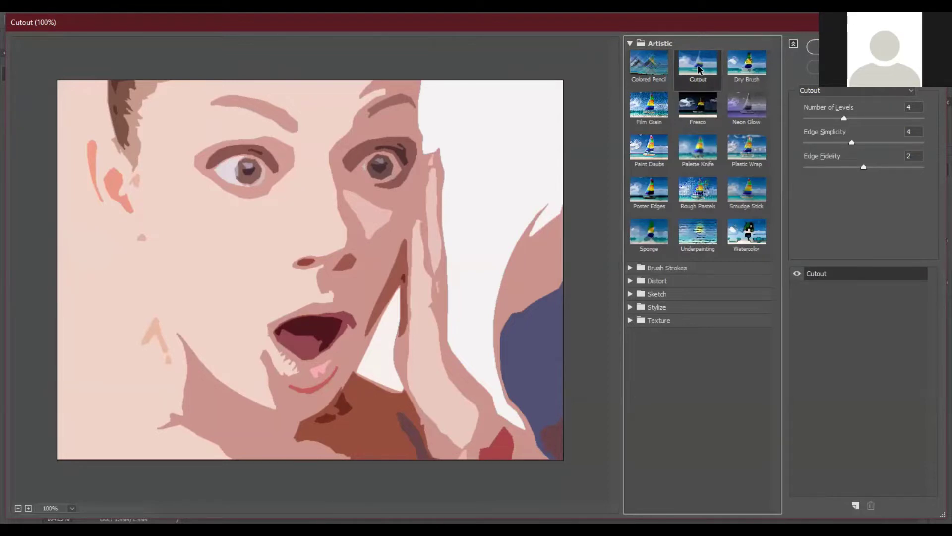
click(757, 63)
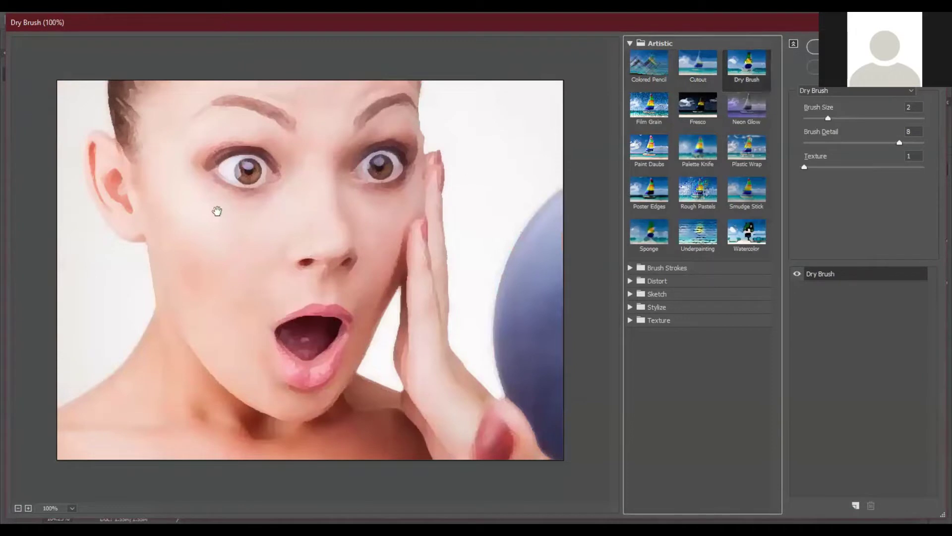
click(660, 107)
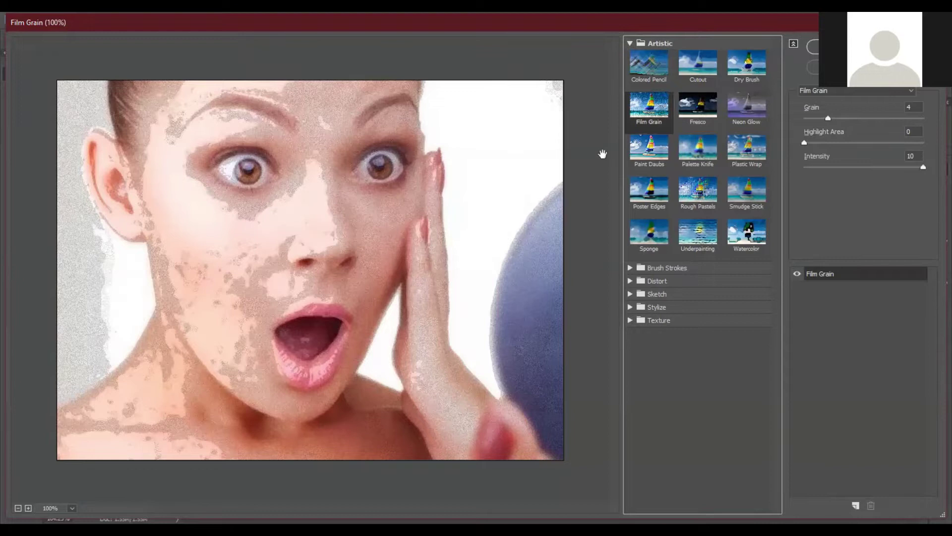
click(696, 115)
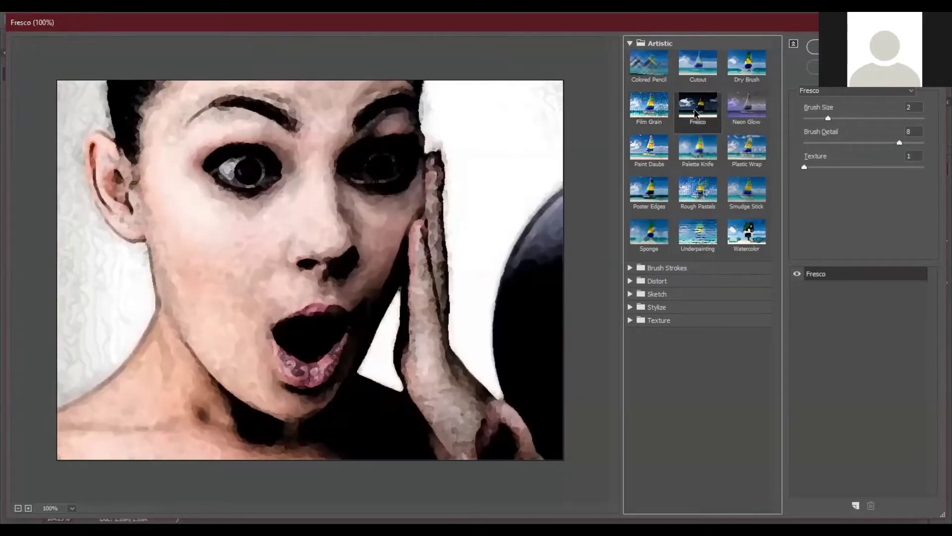
click(742, 111)
Step: Preview Plastic Wrap, Smudge Stick, Rough Pastels, Poster Edges, Sponge and Underpainting, ending on Watercolor
click(747, 150)
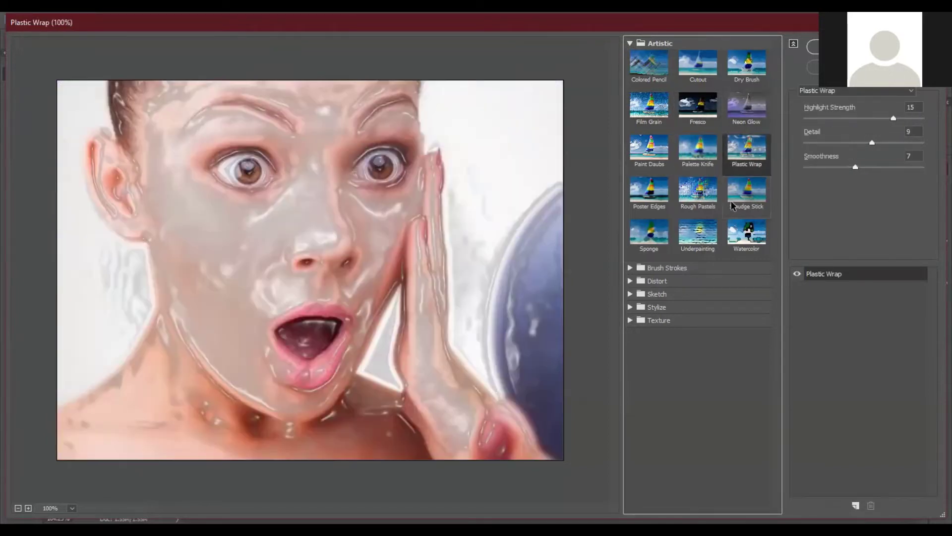
click(727, 204)
click(695, 204)
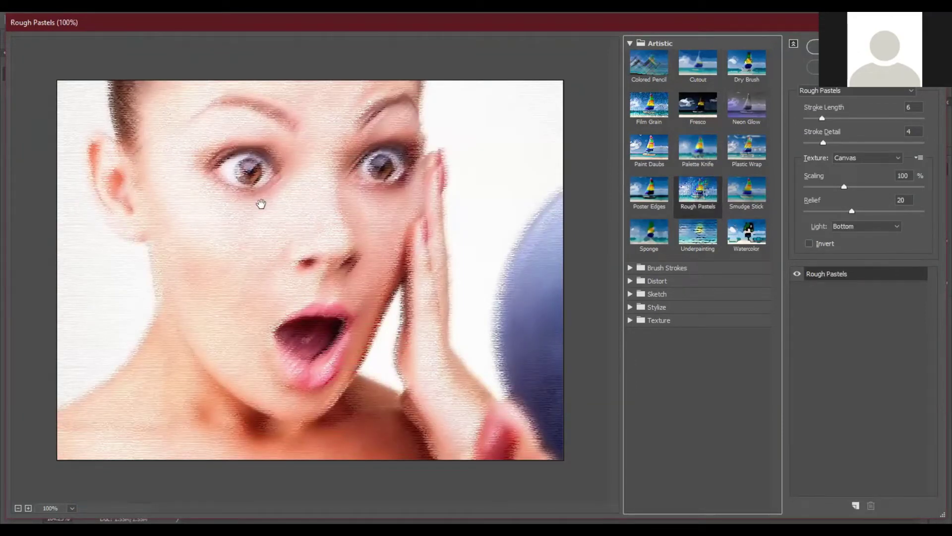
click(650, 193)
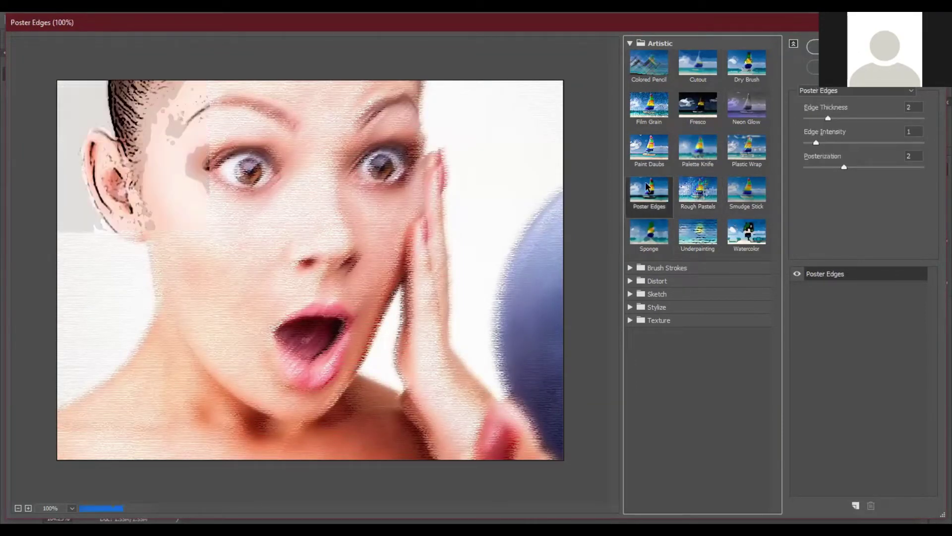
click(646, 233)
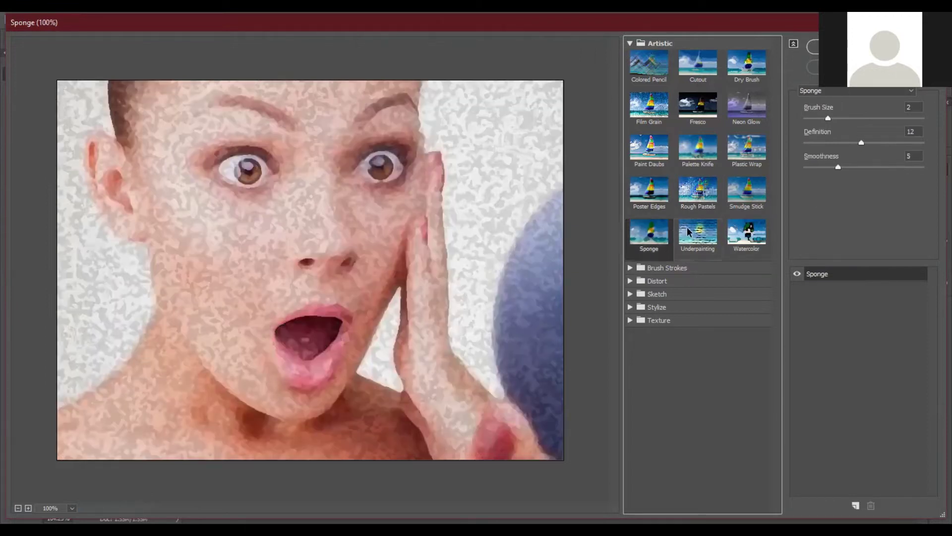
click(698, 232)
click(745, 240)
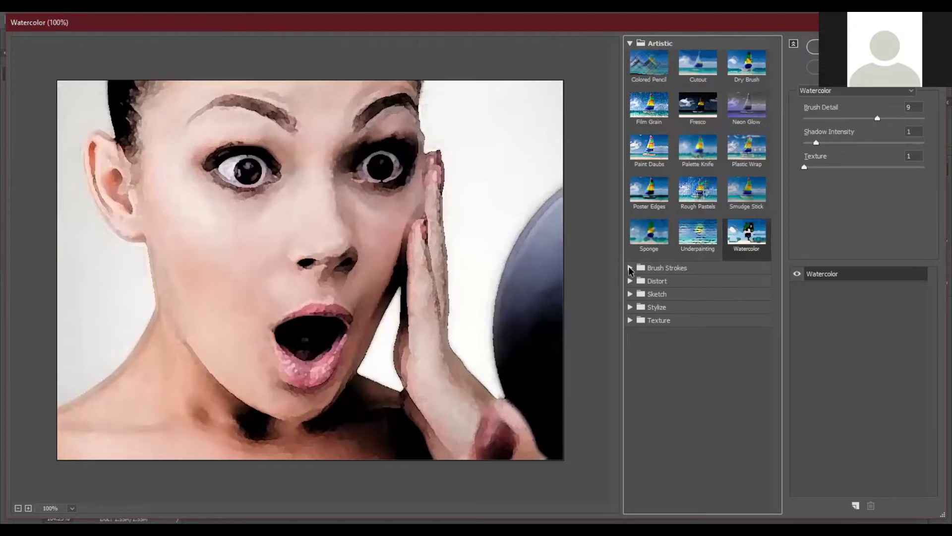
click(630, 44)
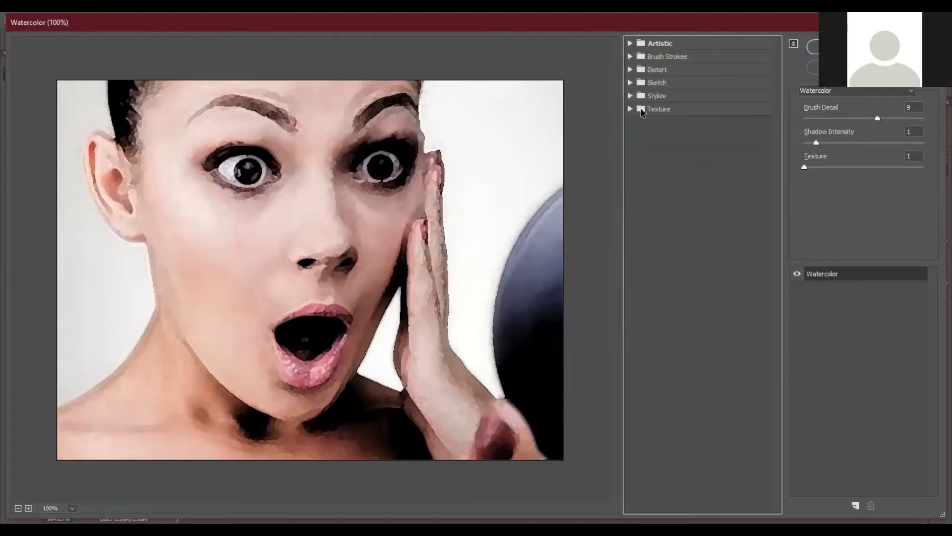
click(630, 56)
Step: Preview each Brush Strokes filter from Accented Edges to Sumi-e, keeping Spatter (Spray Radius 10, Smoothness 5)
click(650, 82)
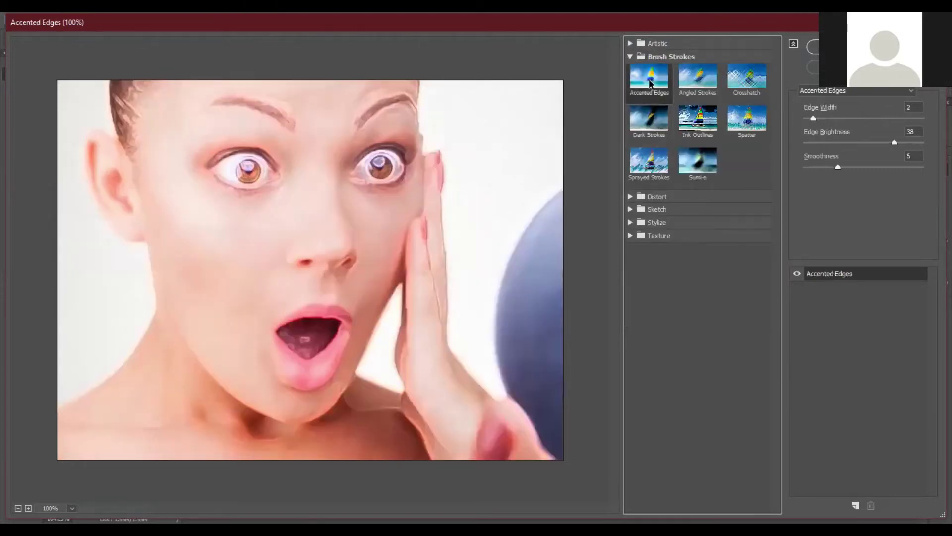
click(690, 86)
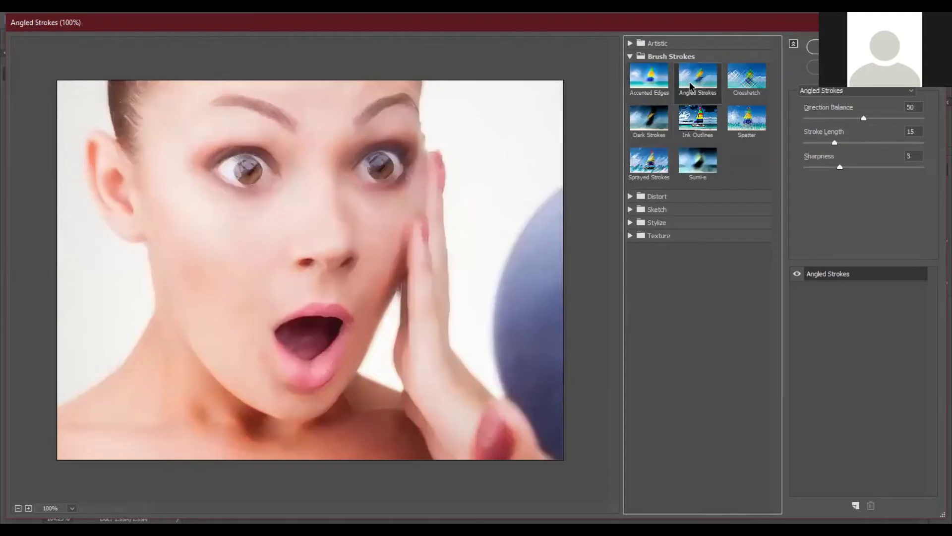
click(747, 79)
click(747, 119)
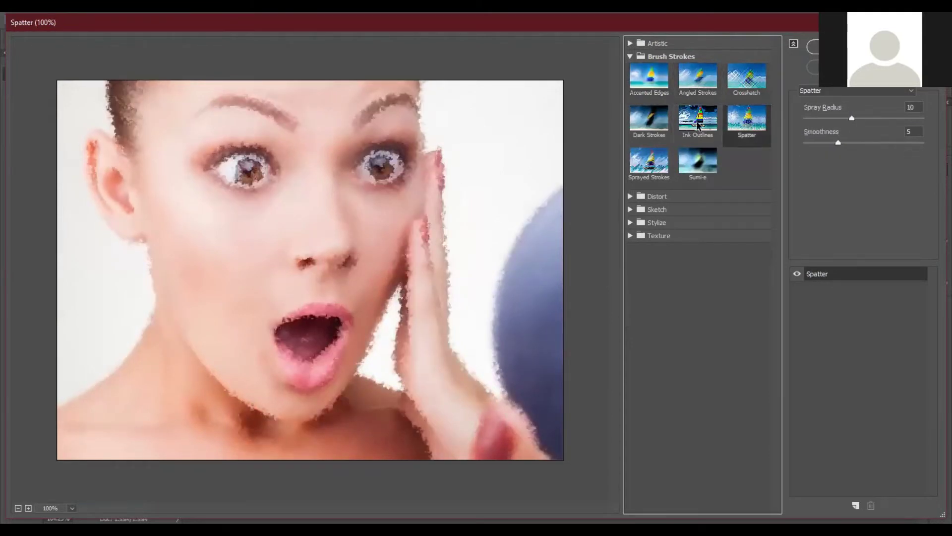
click(688, 125)
click(636, 126)
click(655, 161)
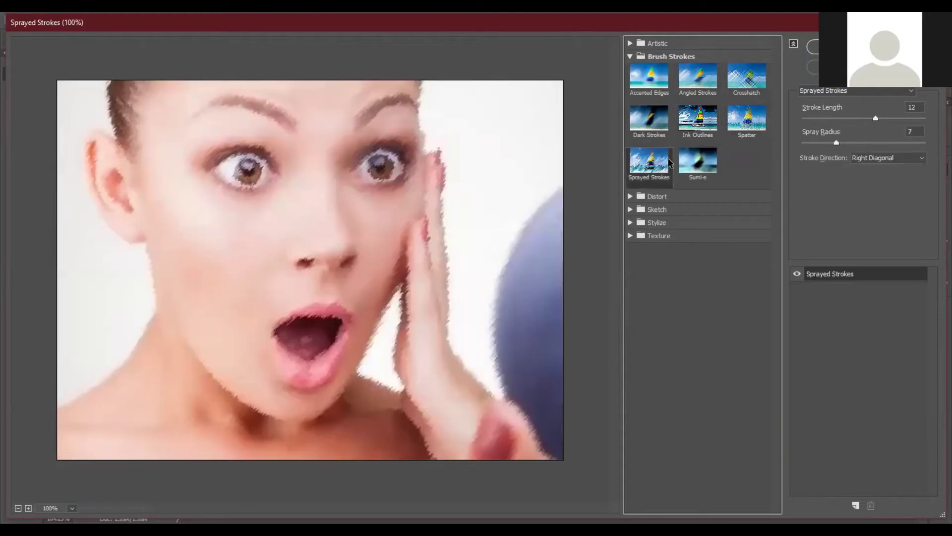
click(676, 162)
click(754, 113)
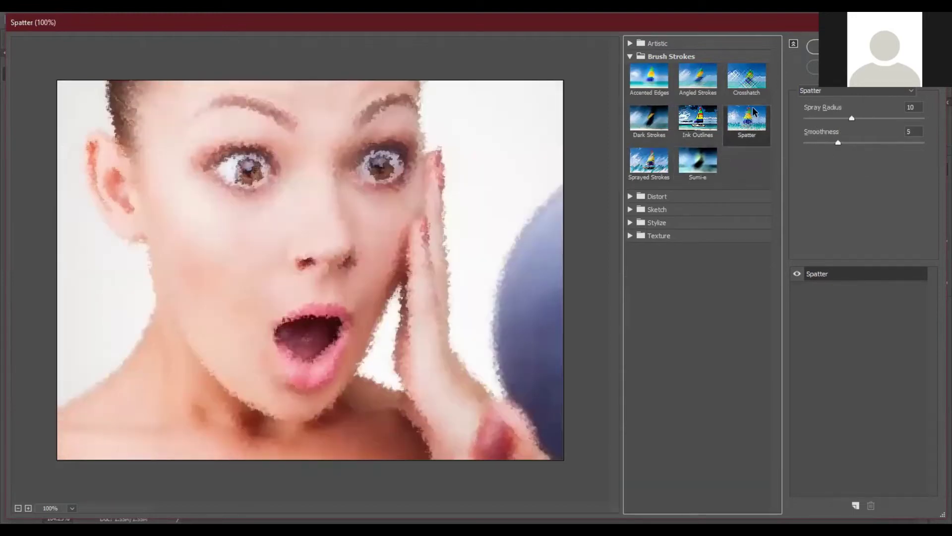
click(629, 56)
click(631, 70)
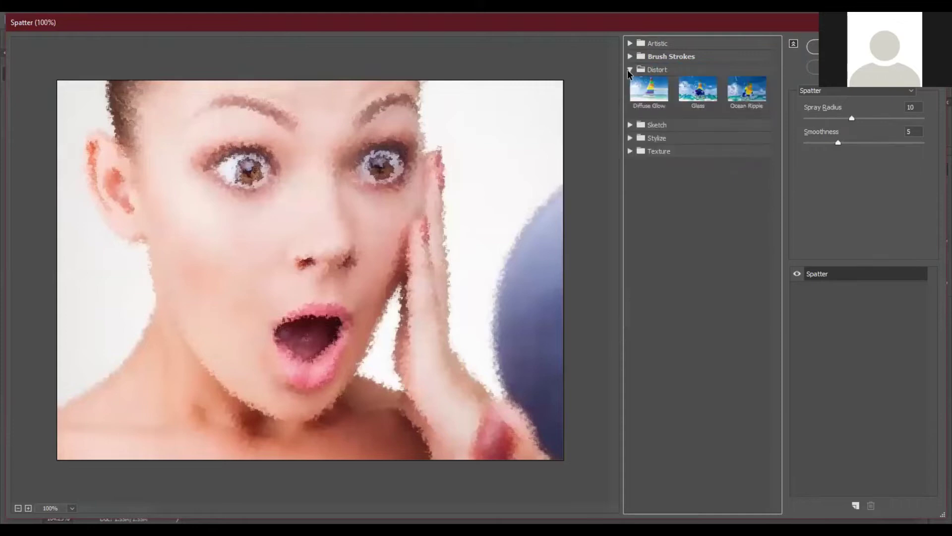
Step: Compare Diffuse Glow, Glass and Ocean Ripple distortions, settling on Glass
click(651, 91)
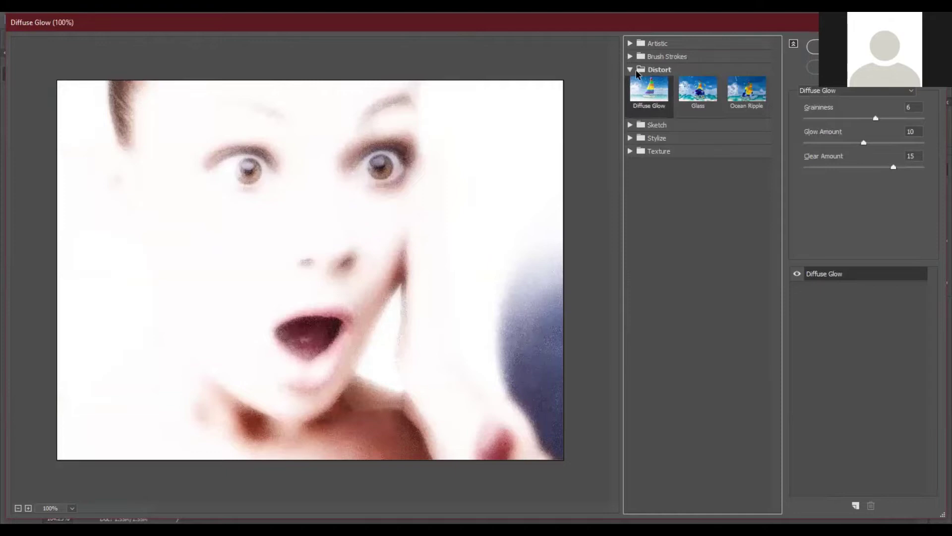
click(687, 92)
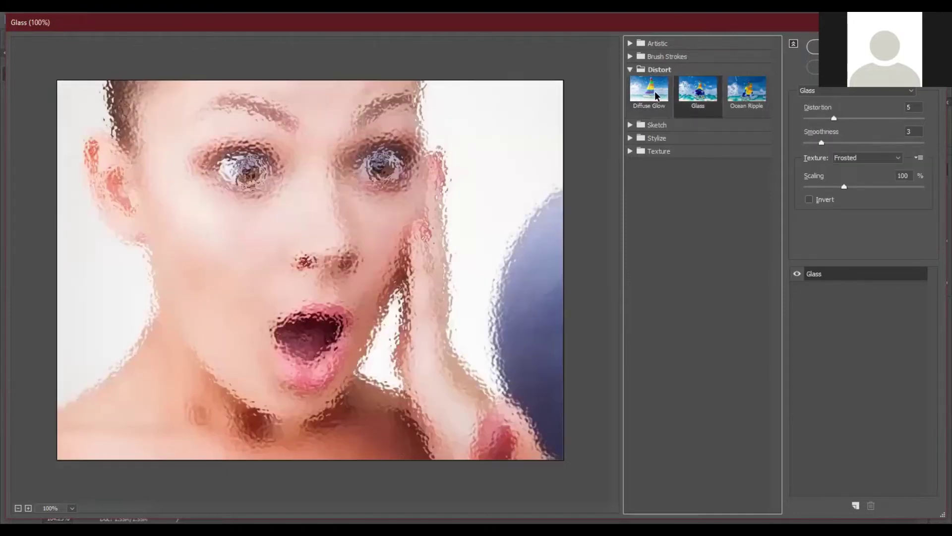
click(743, 92)
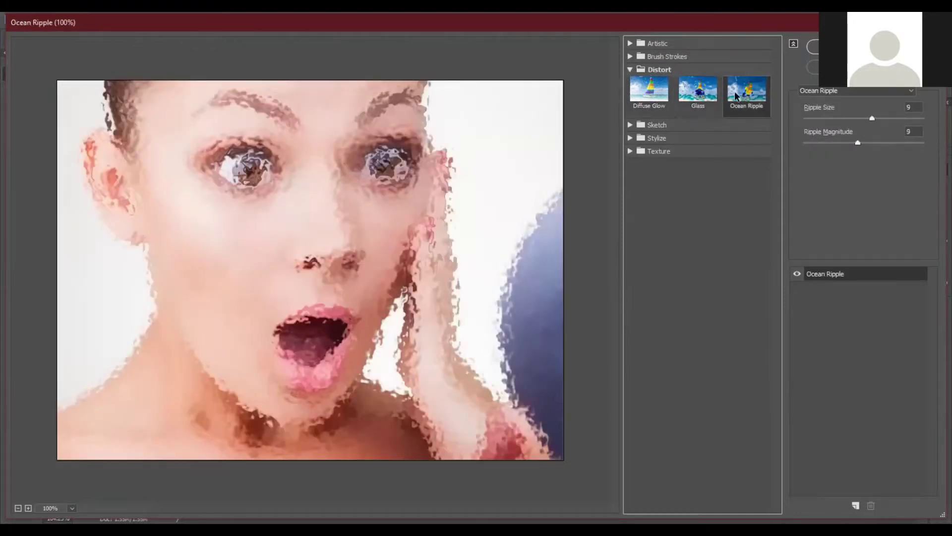
click(692, 91)
click(639, 95)
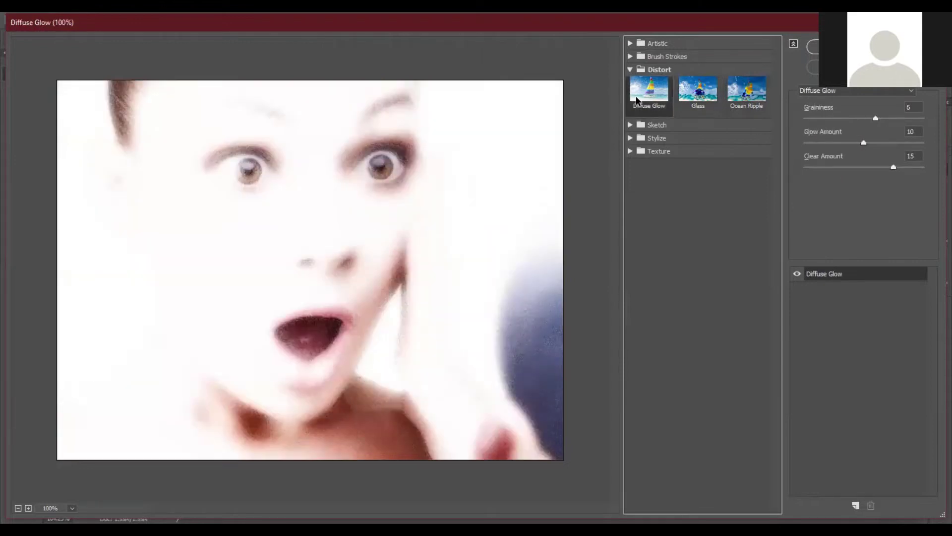
click(699, 92)
click(647, 92)
click(691, 97)
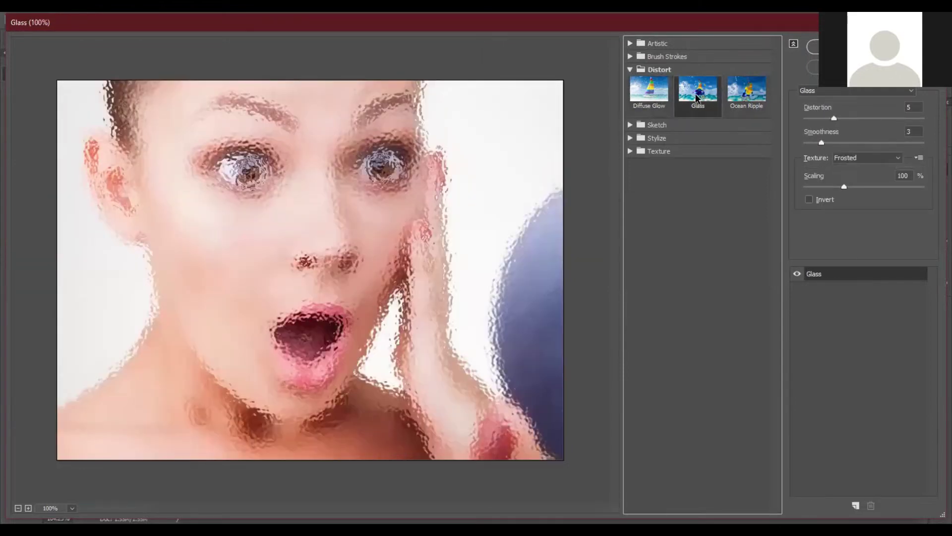
click(729, 94)
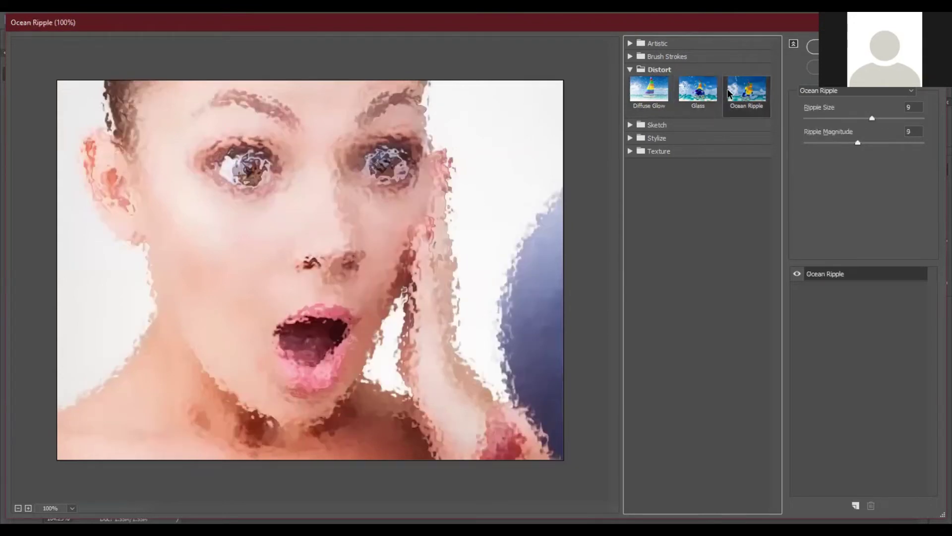
click(647, 92)
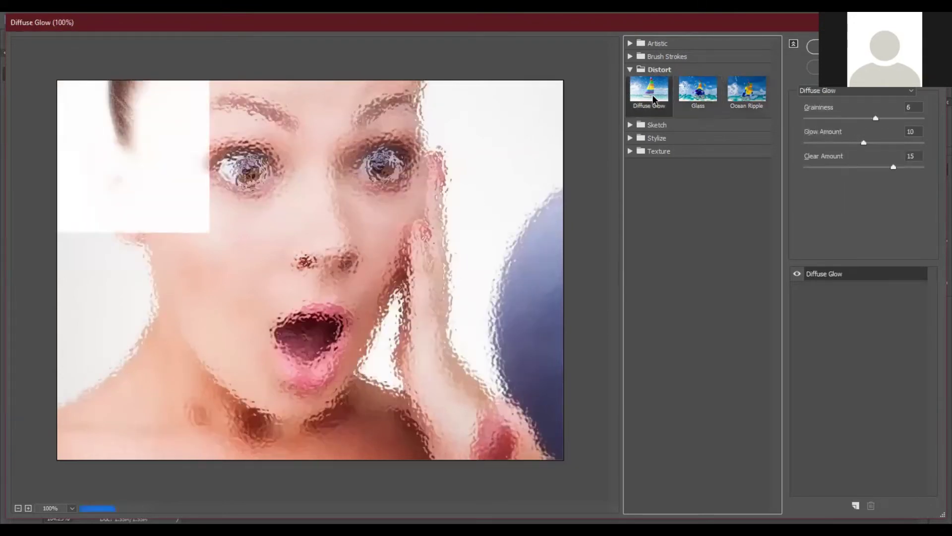
click(687, 98)
click(748, 94)
click(715, 99)
click(650, 93)
click(692, 98)
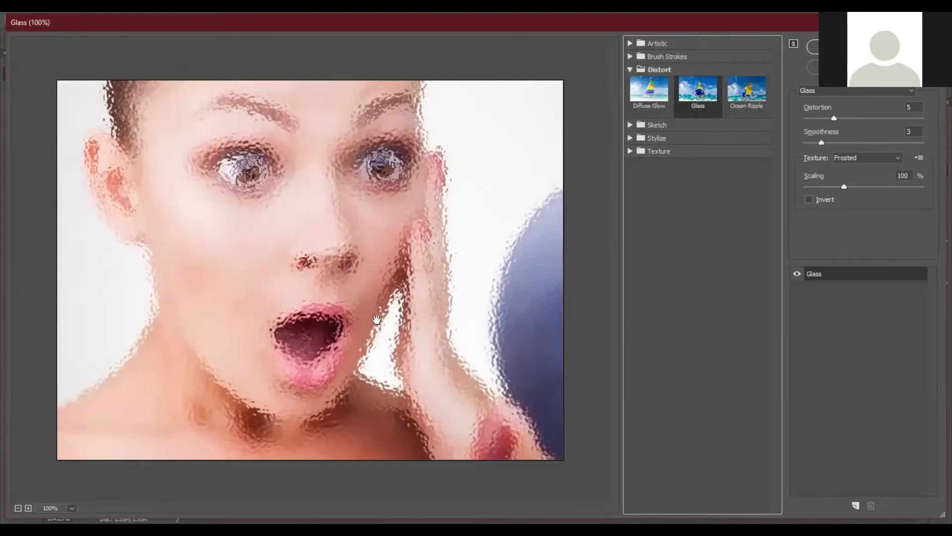
Step: Keep Frosted Glass and set Distortion and Smoothness both to 3
click(737, 96)
click(690, 97)
mouse_move(833, 118)
mouse_down()
mouse_move(846, 119)
mouse_move(811, 122)
mouse_move(819, 123)
mouse_up()
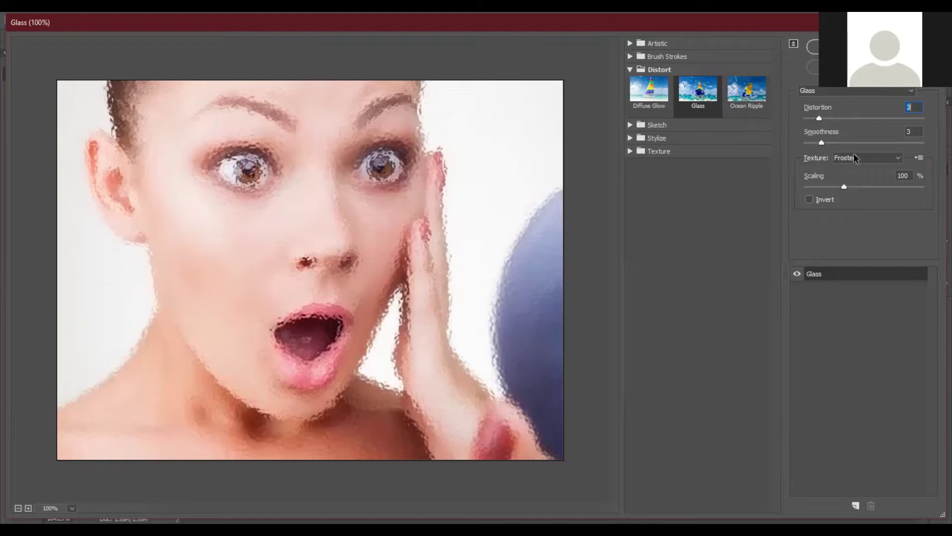
mouse_move(822, 143)
mouse_down()
mouse_move(832, 142)
mouse_move(821, 144)
mouse_up()
Step: Preview Bas Relief, Chalk & Charcoal, Charcoal and Graphic Pen, shortening Graphic Pen's Stroke Length
click(630, 69)
click(649, 82)
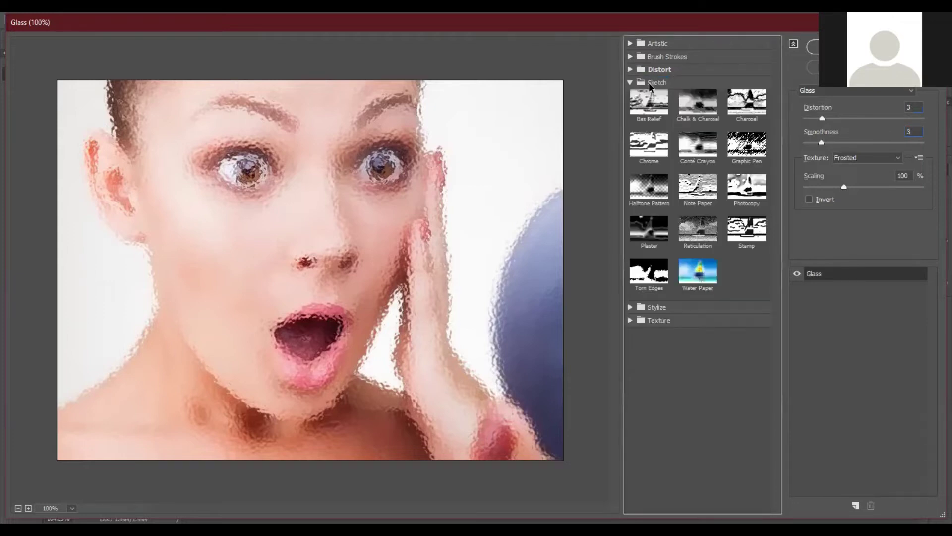
click(648, 102)
click(694, 110)
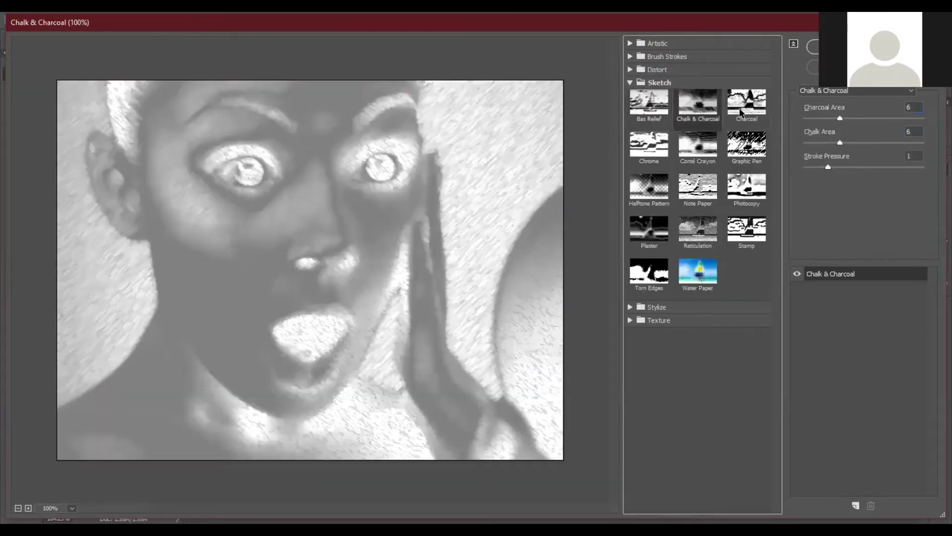
click(740, 112)
click(741, 149)
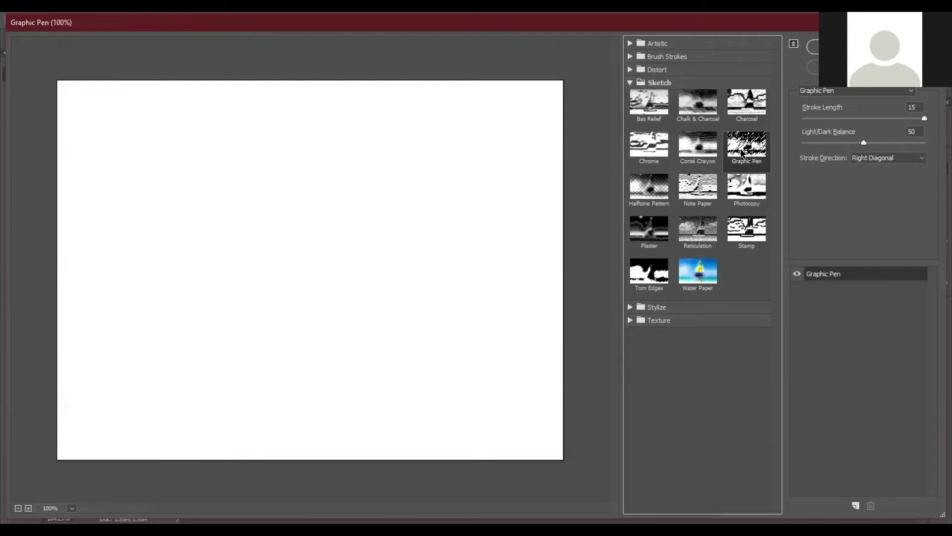
mouse_move(925, 119)
mouse_down()
mouse_move(872, 119)
mouse_move(858, 143)
mouse_up()
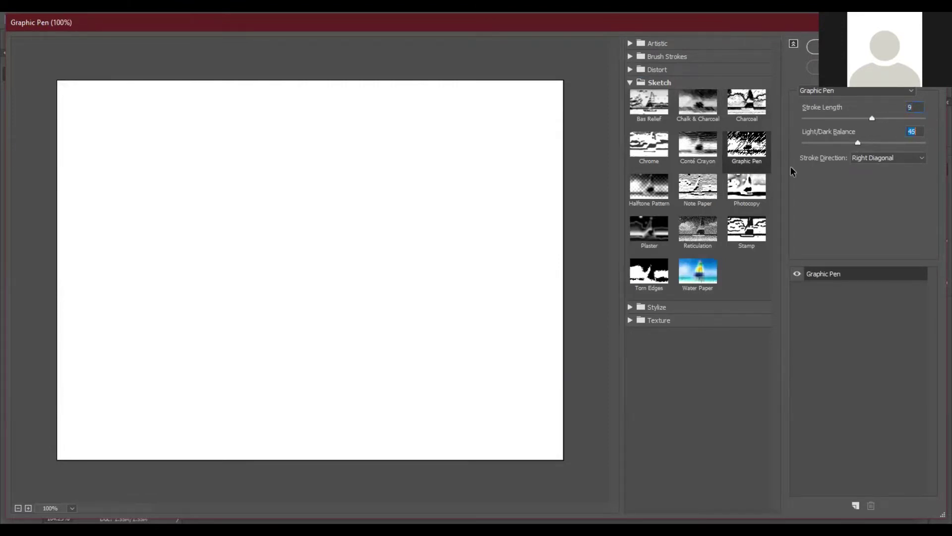
Step: Preview Note Paper, Halftone Pattern, Plaster and Reticulation, then Torn Edges with Smoothness 8, Contrast 11
click(714, 186)
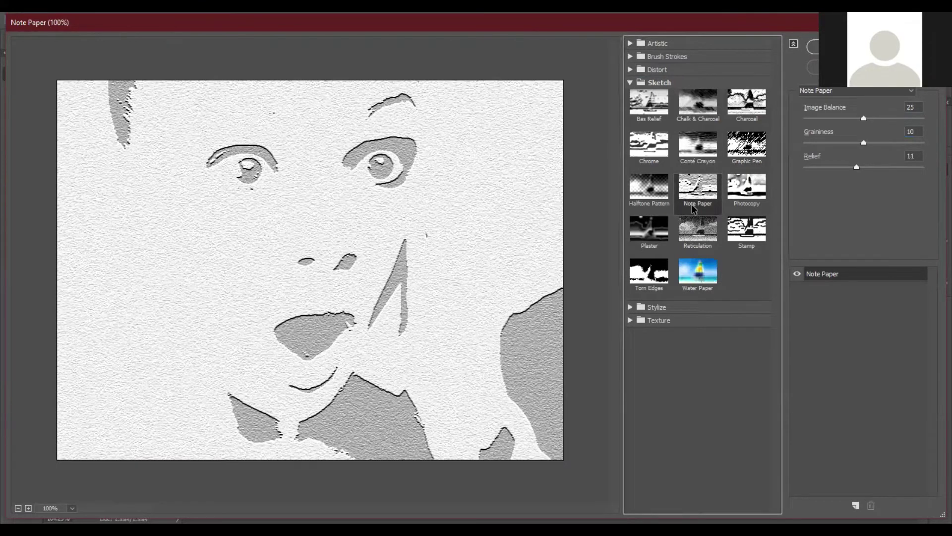
click(649, 186)
click(649, 228)
click(697, 237)
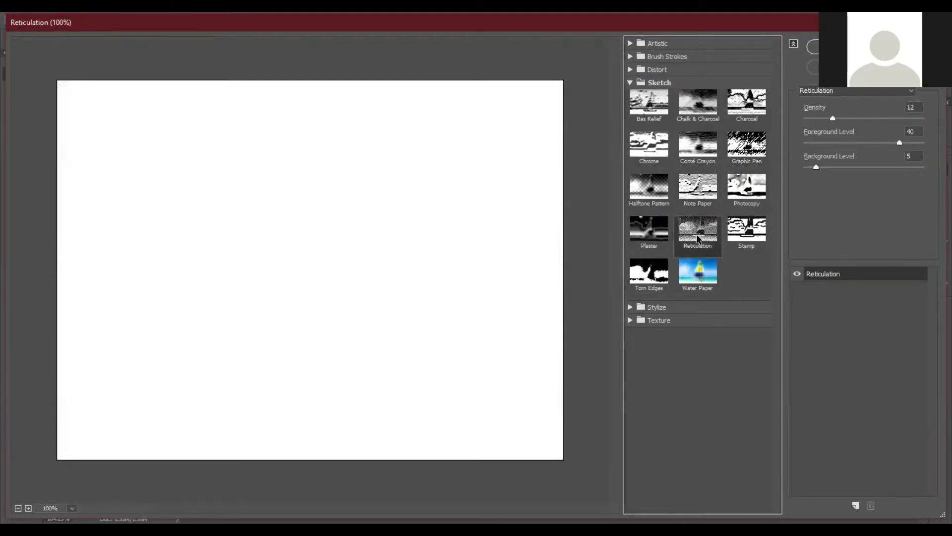
click(659, 281)
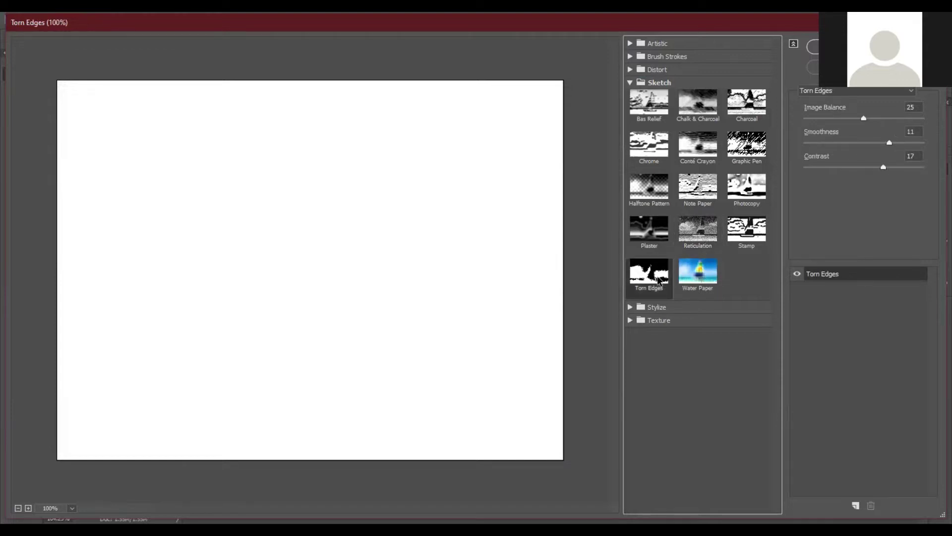
drag(889, 142, 830, 119)
drag(876, 169, 856, 167)
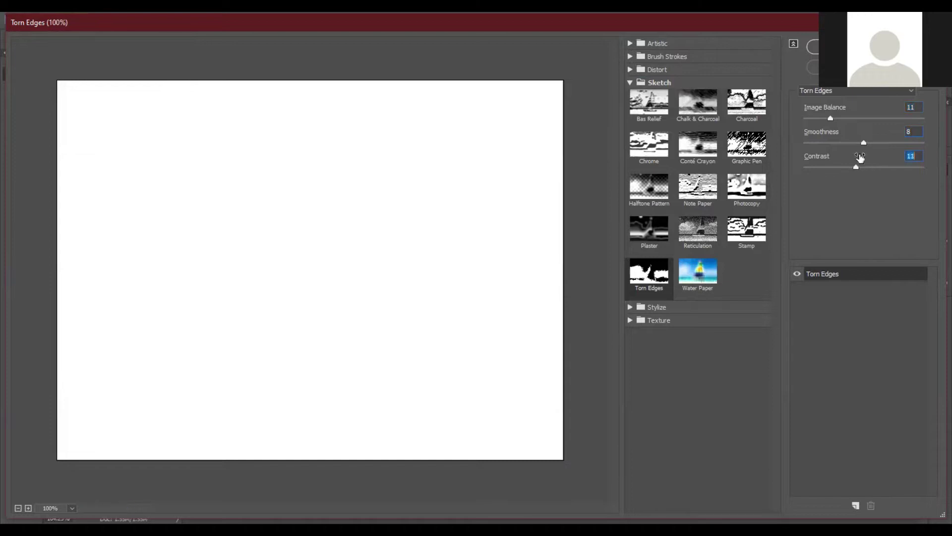
Step: Preview Water Paper, then settle on the Stylize Glowing Edges effect
click(703, 273)
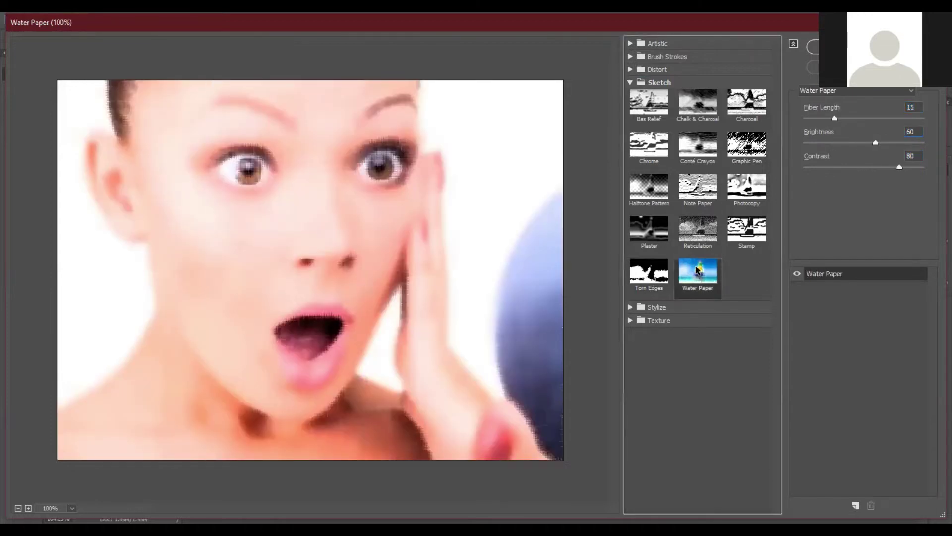
click(651, 308)
click(650, 332)
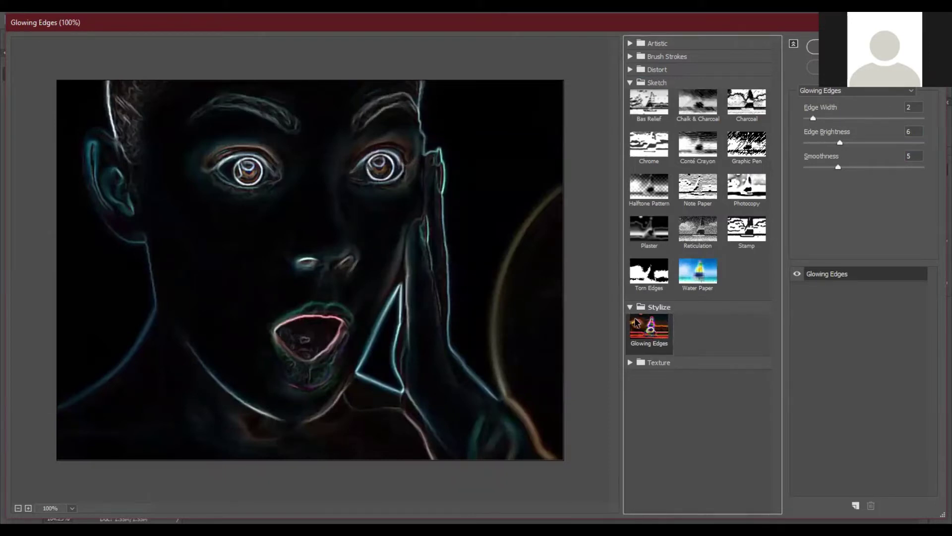
click(630, 83)
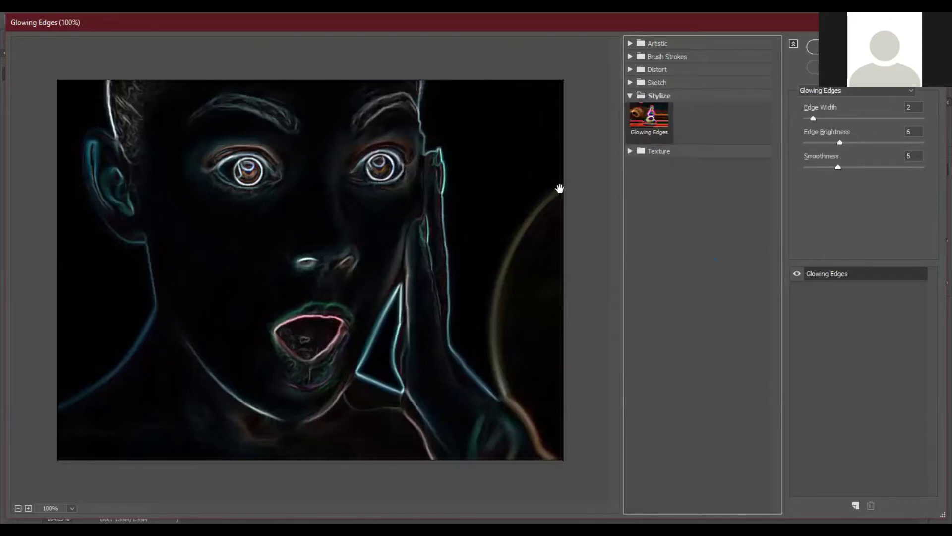
click(630, 98)
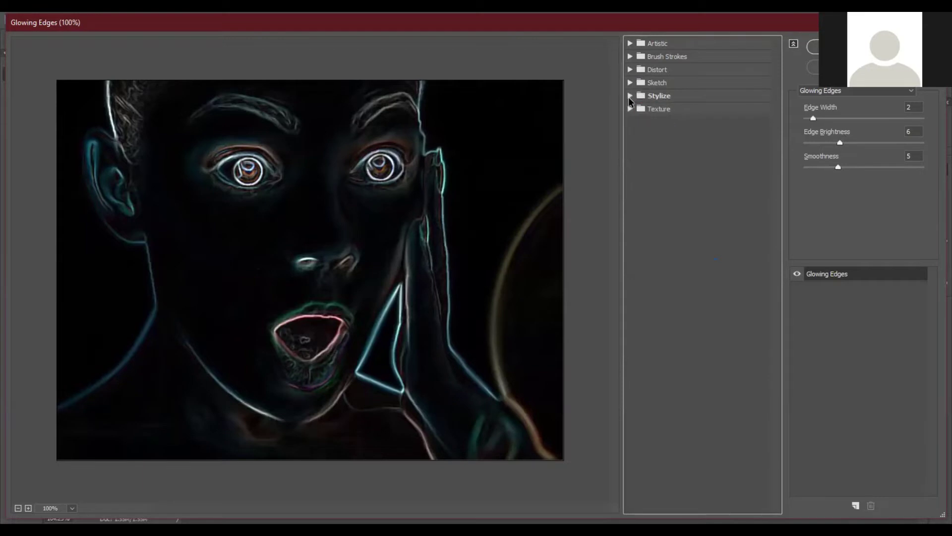
click(630, 109)
Step: Preview the Craquelure, Grain, Mosaic Tiles, Texturizer, Stained Glass and Patchwork textures
click(643, 136)
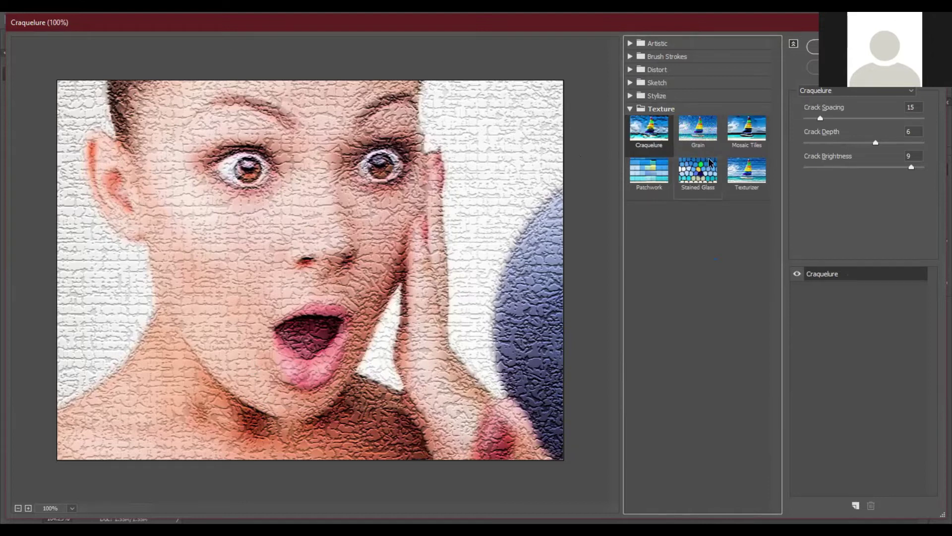
click(707, 144)
click(749, 136)
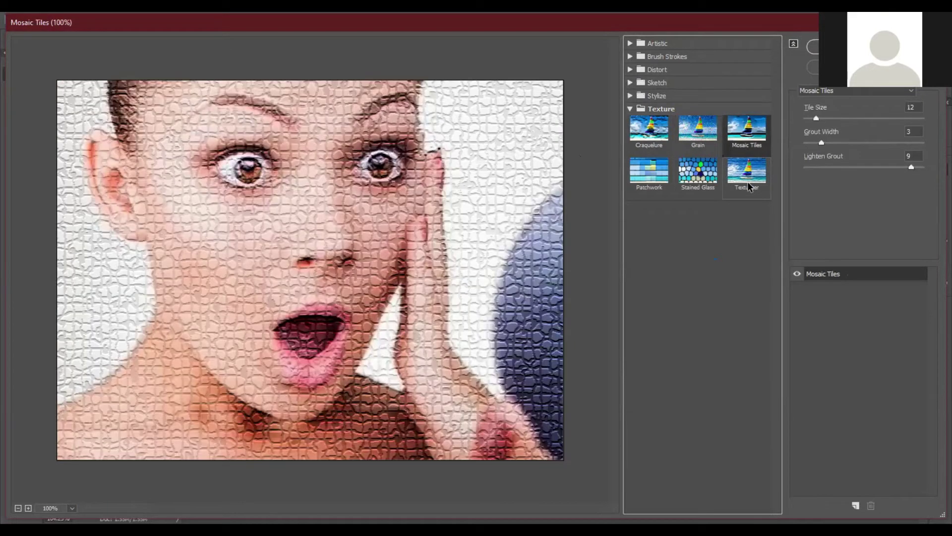
click(750, 186)
click(697, 181)
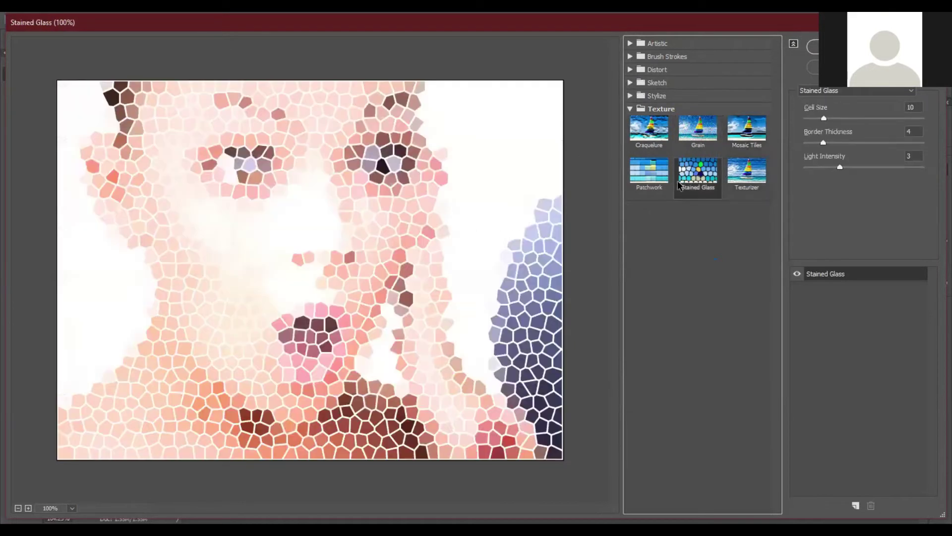
click(651, 181)
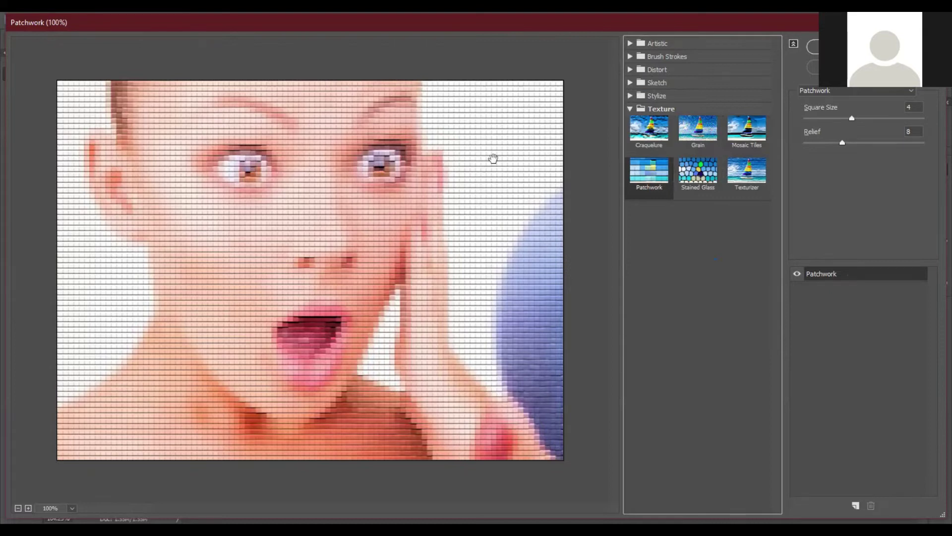
Step: Cycle through the textures again and keep Craquelure at Crack Spacing 15, Depth 6, Brightness 9
click(691, 172)
click(732, 171)
click(730, 134)
click(697, 131)
click(655, 172)
click(698, 176)
click(745, 171)
click(745, 130)
click(697, 131)
click(643, 134)
click(649, 171)
click(697, 171)
click(745, 171)
click(745, 130)
click(694, 132)
click(649, 130)
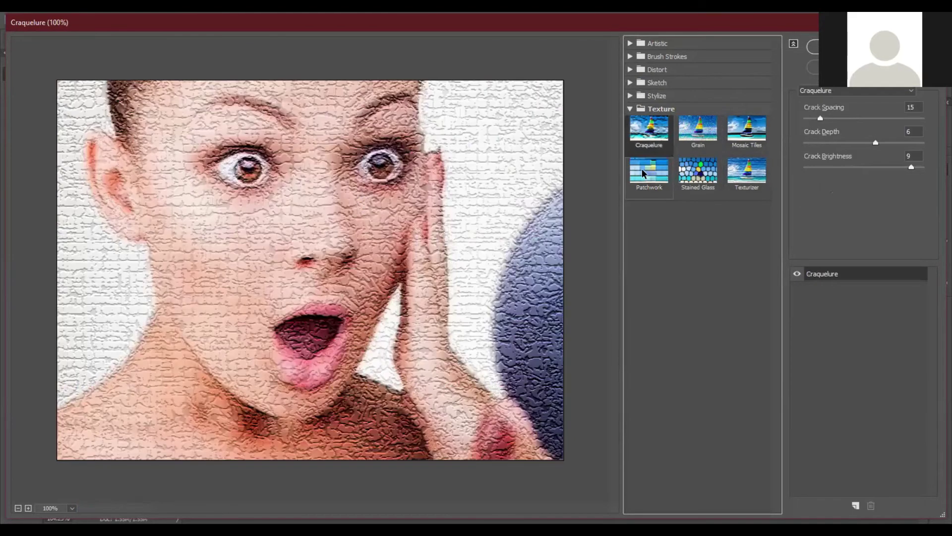
Step: Apply the Craquelure filter to Layer 1 copy, then undo it with Ctrl+Z
key(Return)
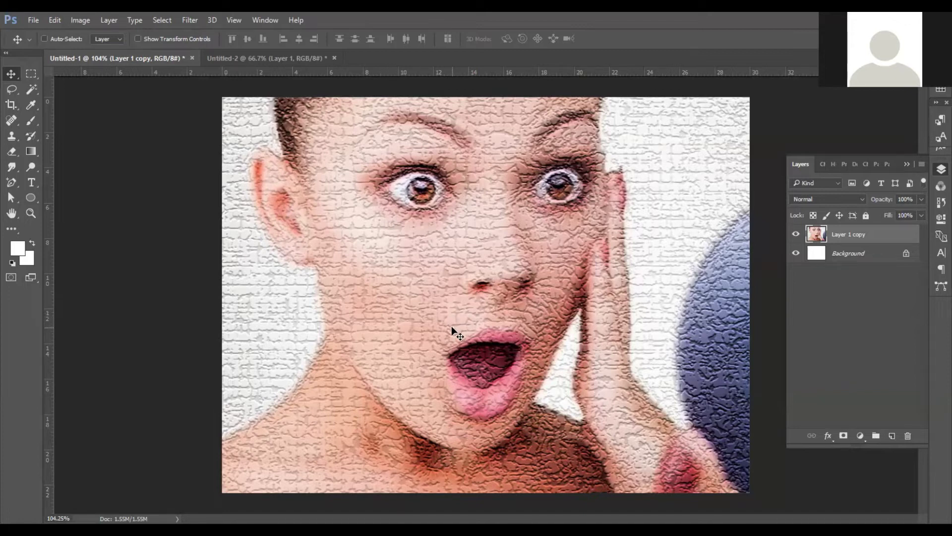
key(ctrl+z)
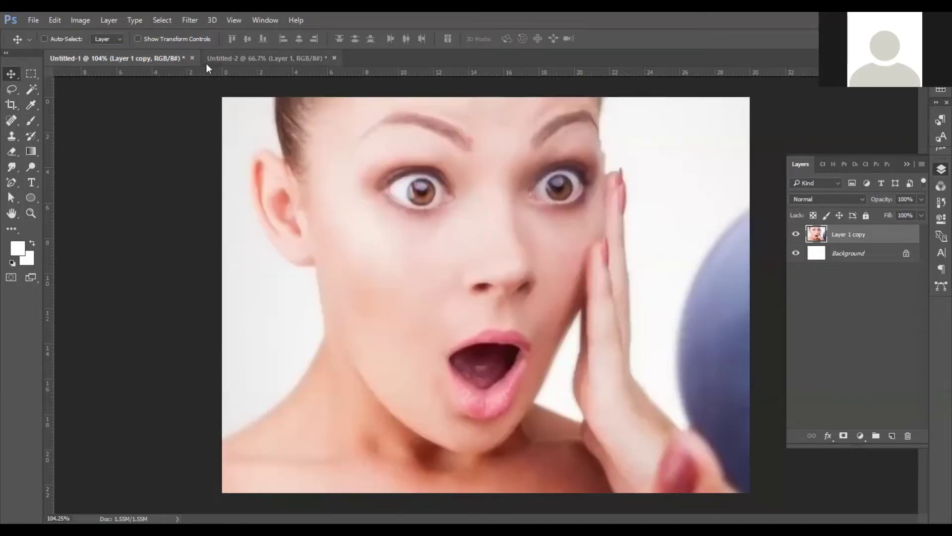
click(198, 20)
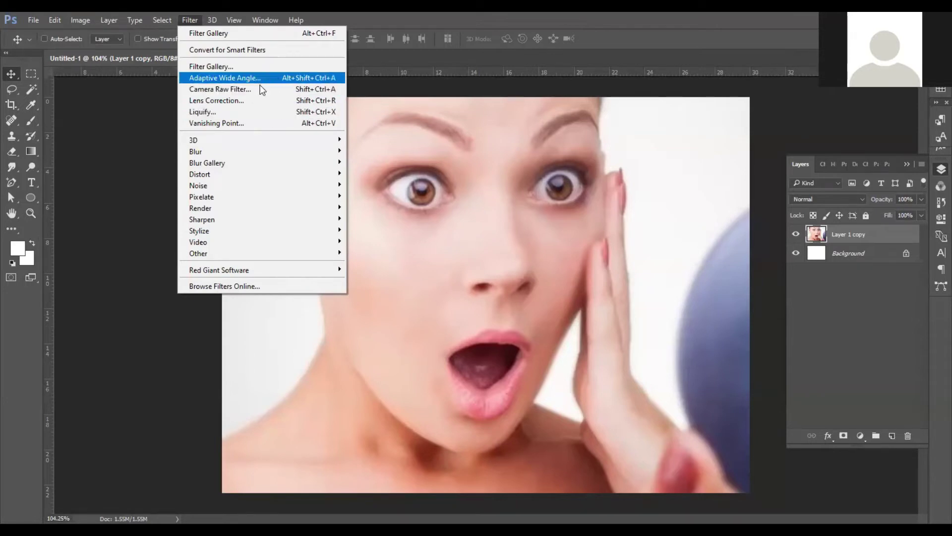
Step: In Camera Raw, try a warmer temperature, Whites +15 and Clarity -18, then set White Balance to Auto
click(233, 89)
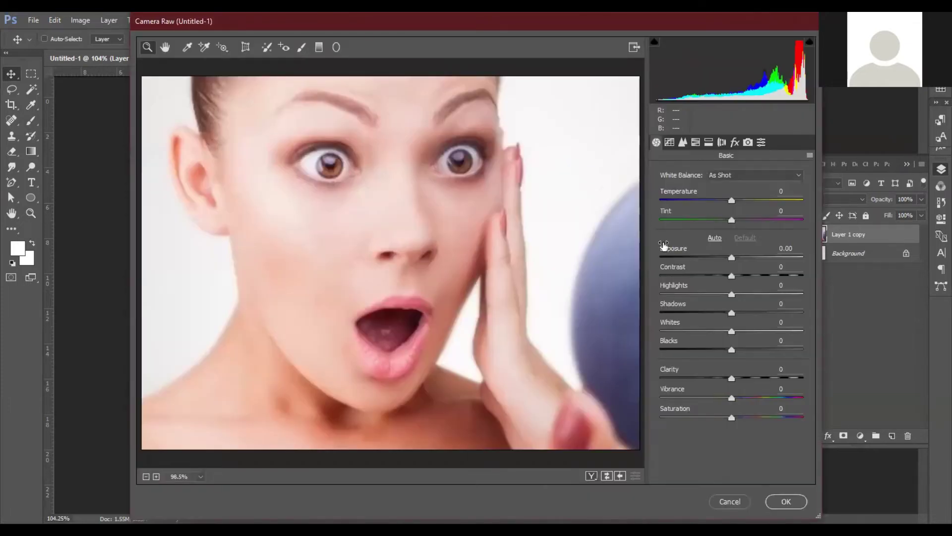
drag(732, 220, 744, 296)
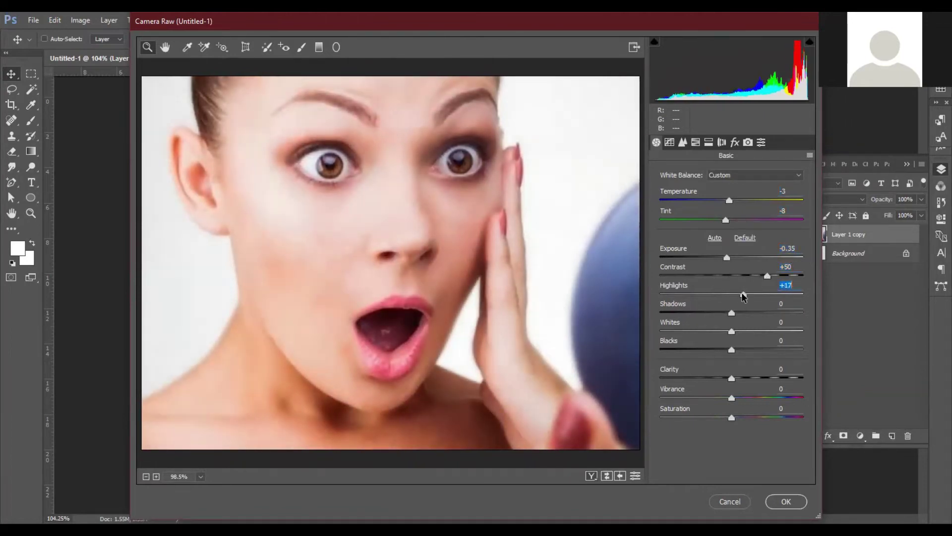
drag(731, 330, 729, 295)
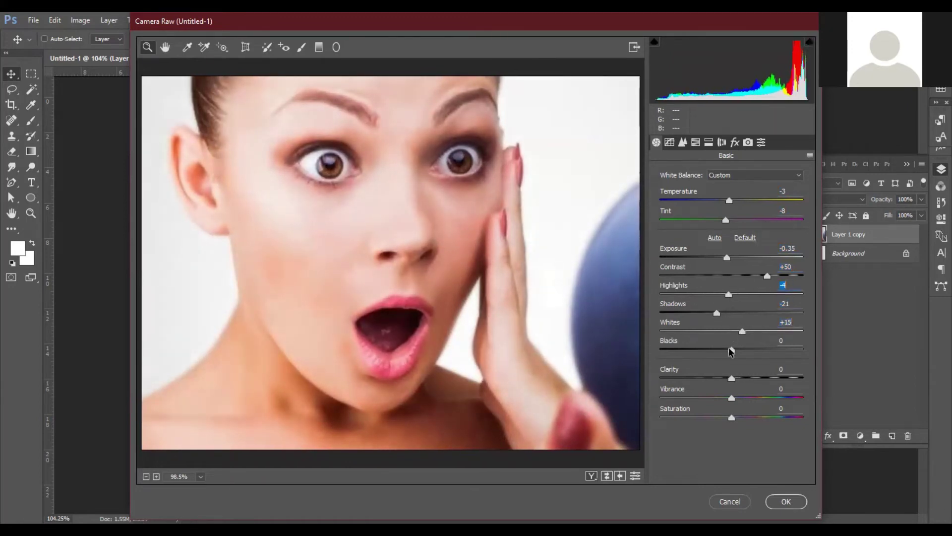
drag(732, 378, 708, 427)
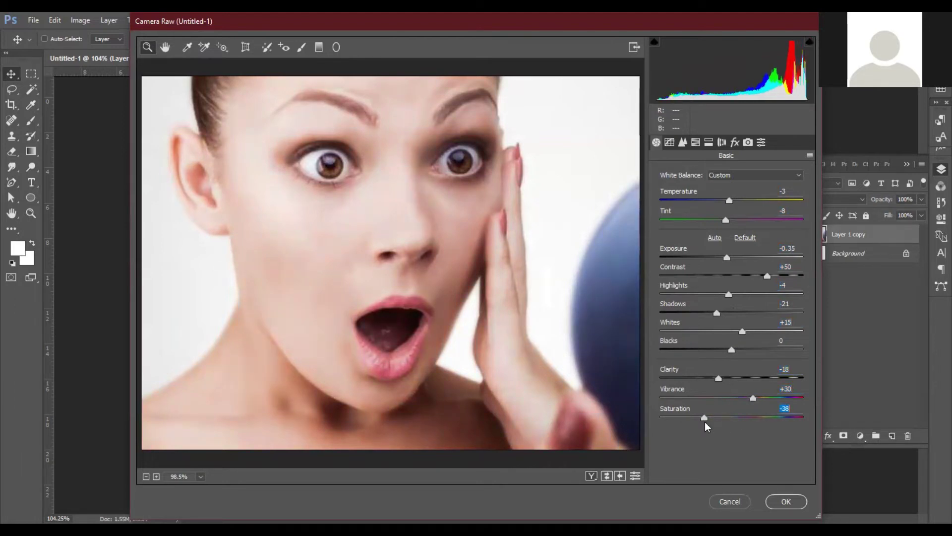
drag(729, 200, 752, 221)
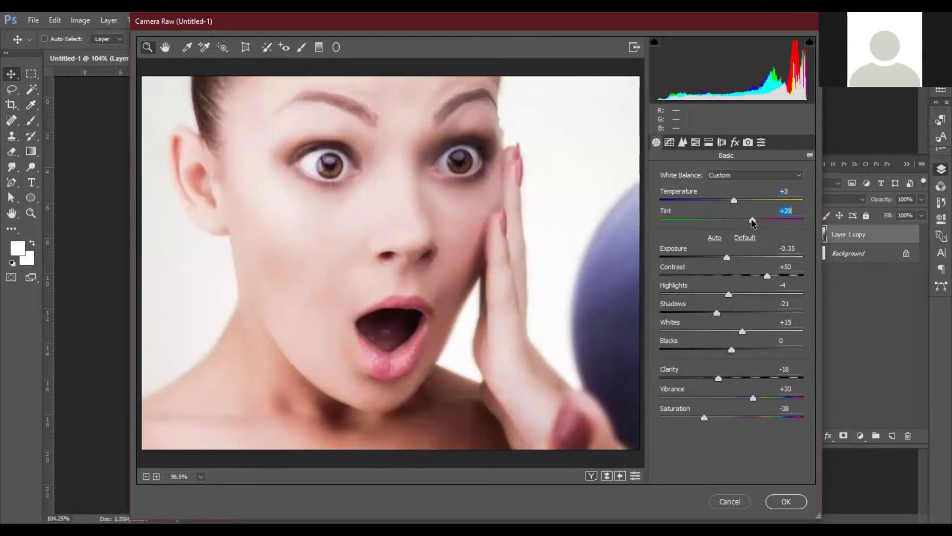
click(745, 238)
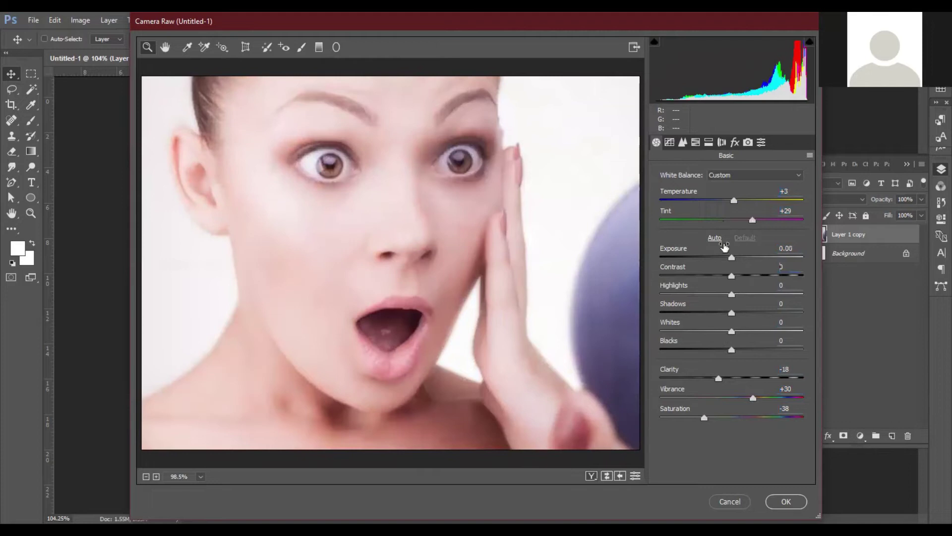
click(715, 239)
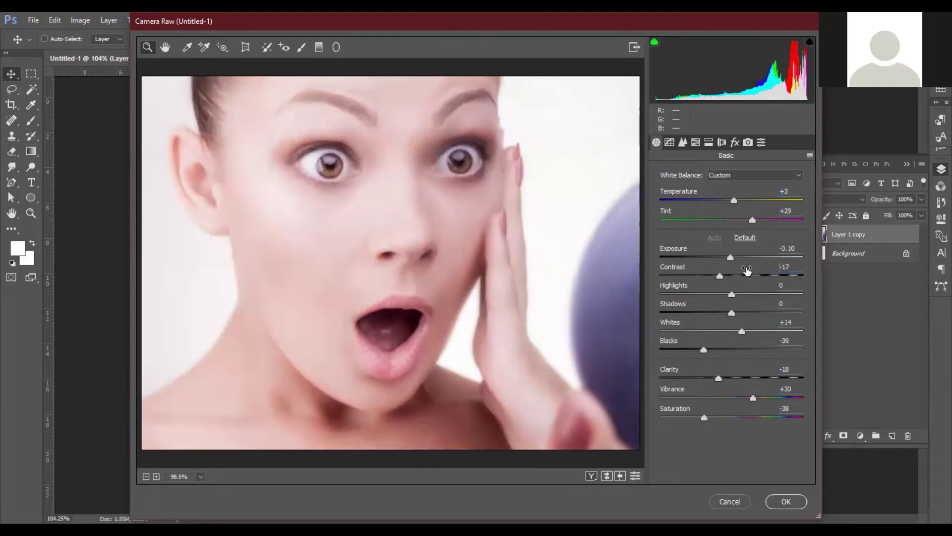
click(761, 177)
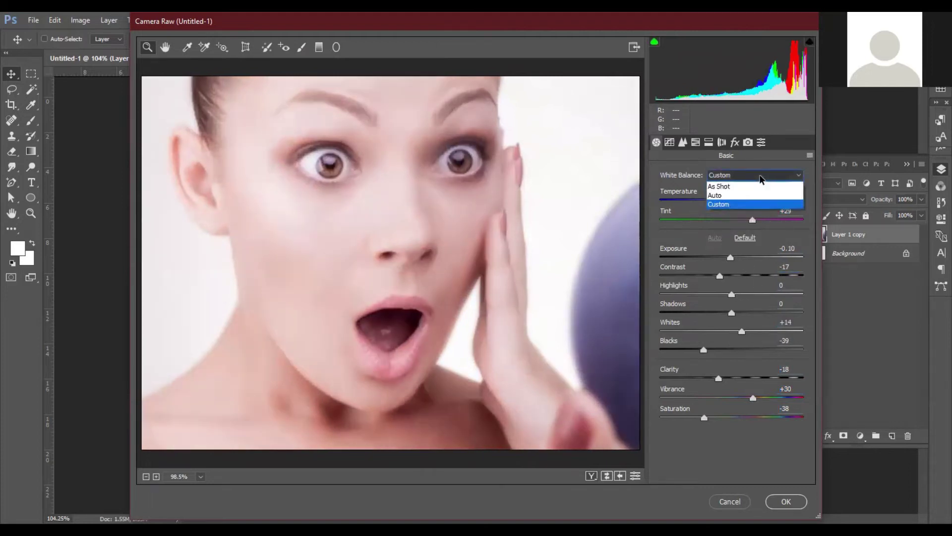
click(729, 187)
click(757, 177)
click(744, 200)
Step: Set the tone curve to Highlights -6, Lights -10 and Darks +38
click(670, 142)
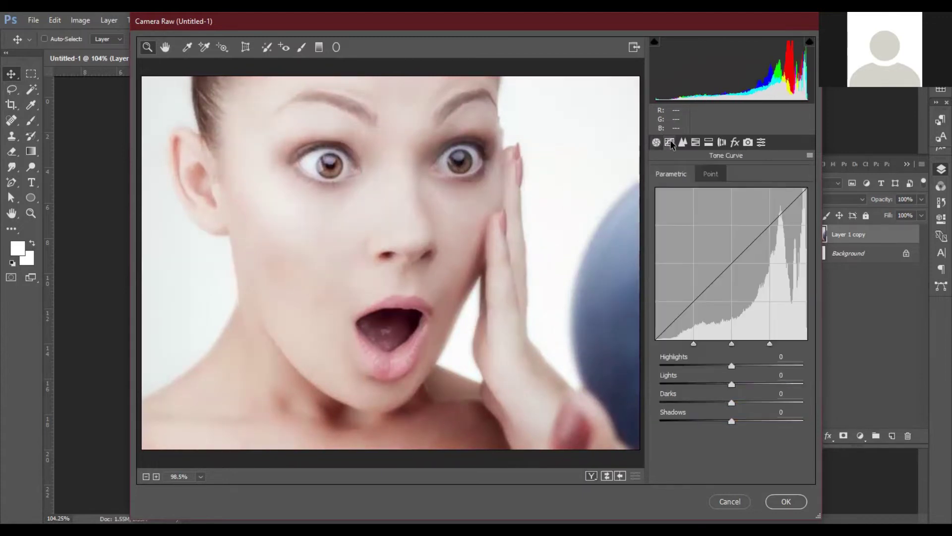
drag(730, 366, 738, 364)
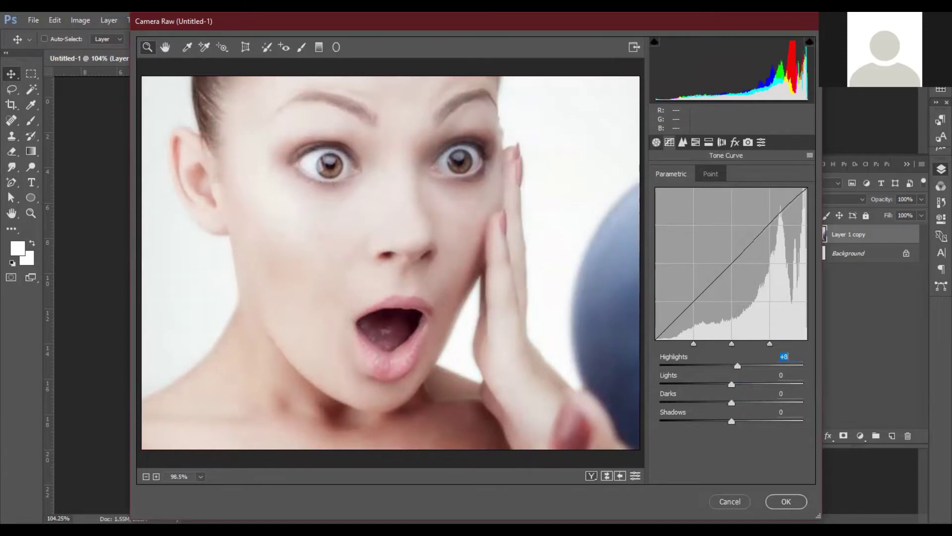
drag(737, 402, 759, 403)
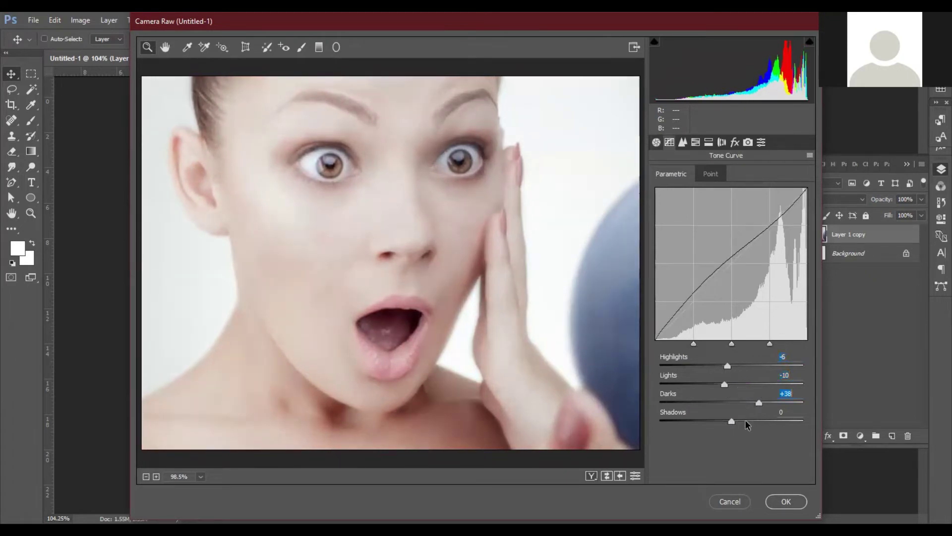
Step: Shift the Reds and Oranges hues, and split-tone highlights cyan and shadows teal-green
click(696, 143)
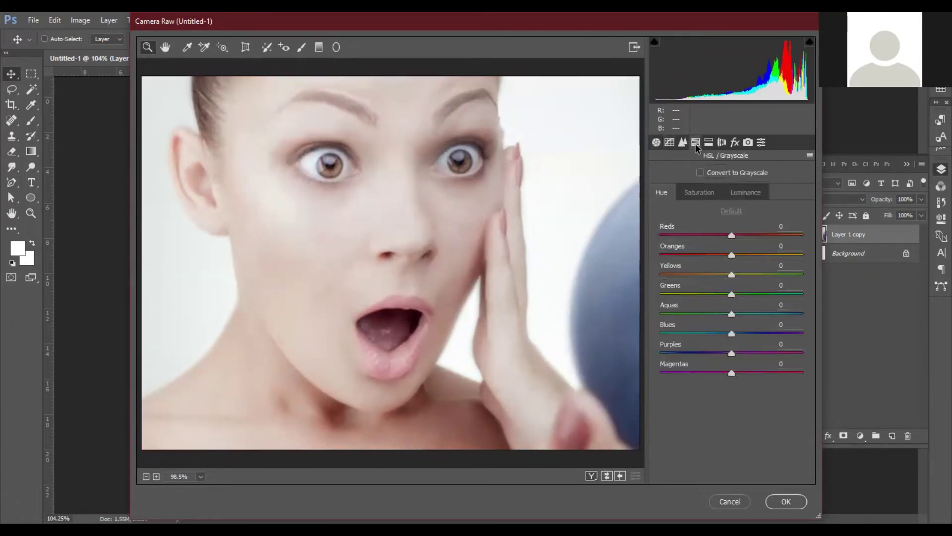
drag(732, 234, 738, 315)
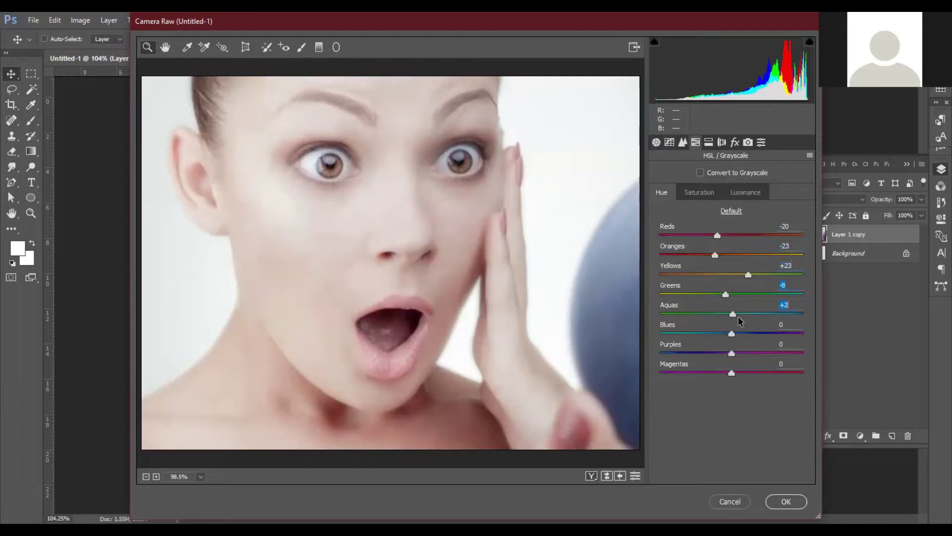
mouse_move(731, 353)
mouse_down()
mouse_move(746, 353)
mouse_move(725, 373)
mouse_move(738, 355)
mouse_up()
click(709, 142)
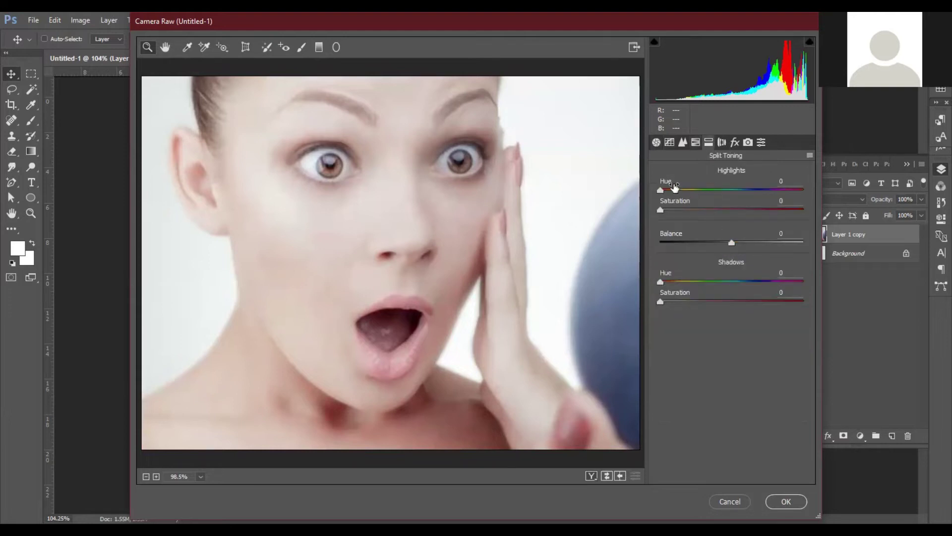
drag(661, 191, 736, 192)
mouse_move(672, 207)
mouse_down()
mouse_move(752, 207)
mouse_move(663, 213)
mouse_up()
drag(661, 282, 706, 283)
drag(660, 302, 703, 301)
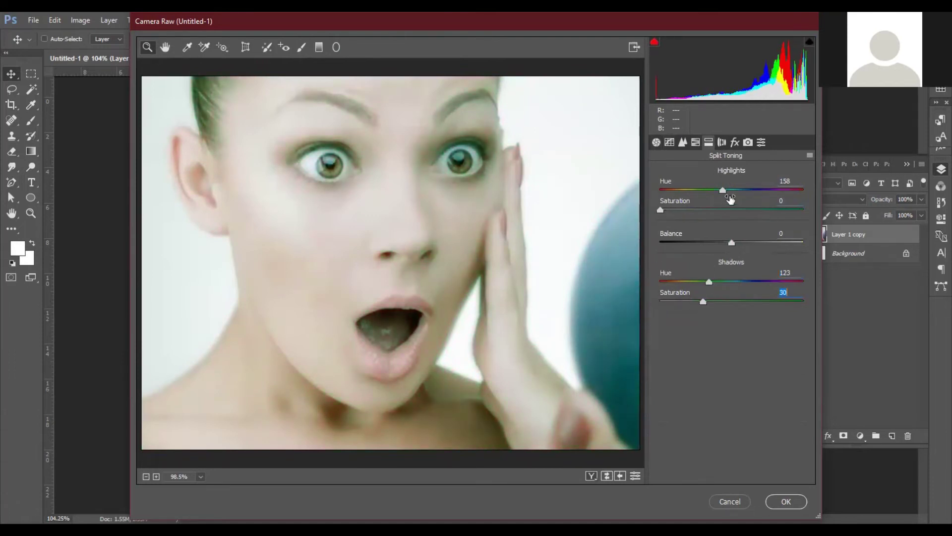
drag(725, 189, 689, 191)
Step: Brighten curve highlights, set Shadows Tint -19 and Red Primary Saturation +61, then cancel Camera Raw
click(696, 143)
click(669, 142)
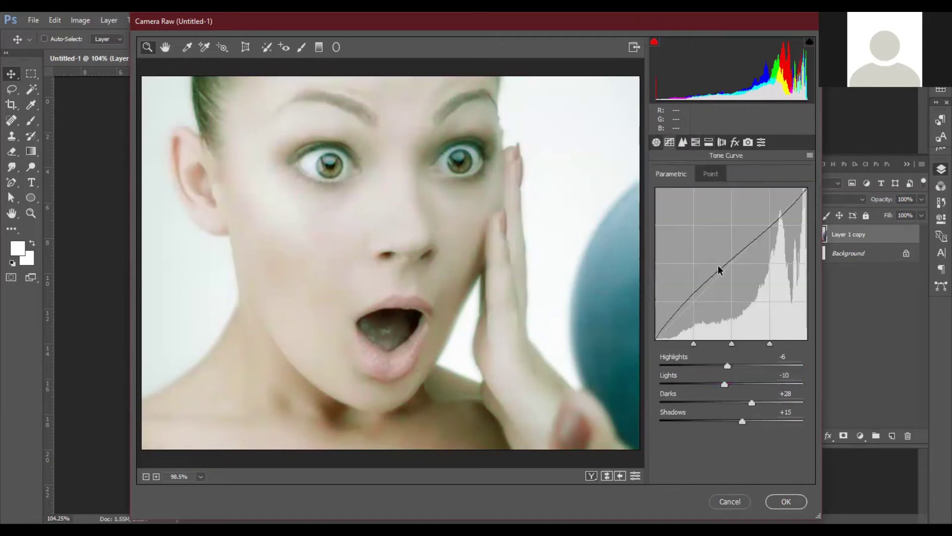
drag(733, 343, 744, 384)
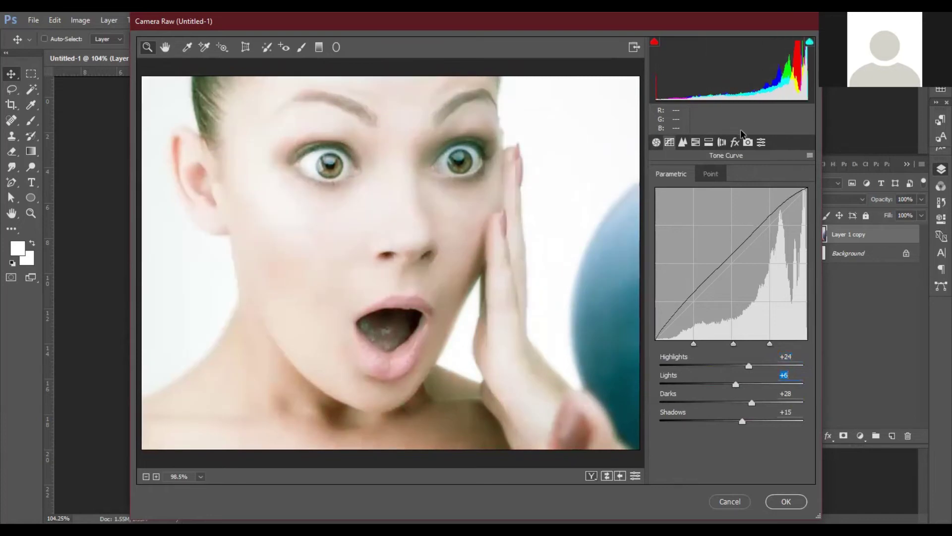
click(735, 142)
click(748, 143)
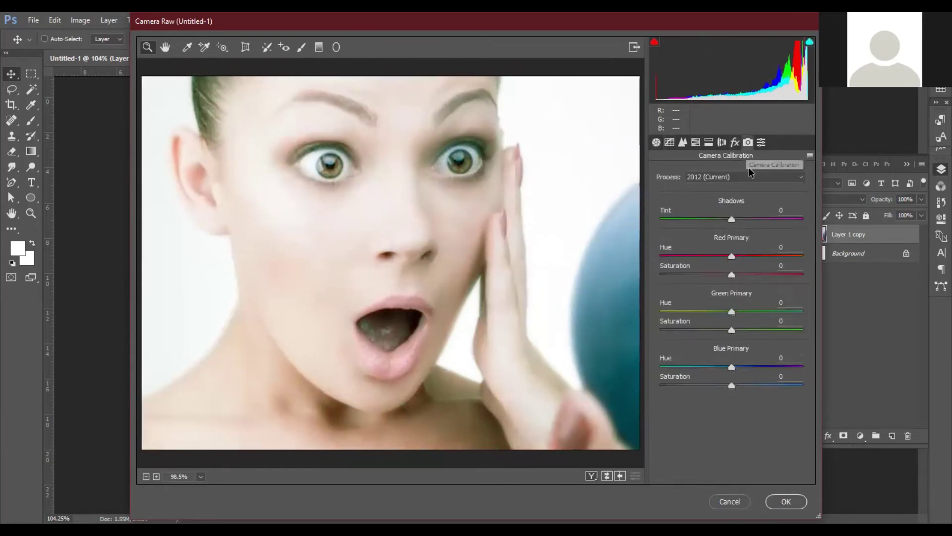
mouse_move(731, 220)
mouse_down()
mouse_move(771, 220)
mouse_move(718, 221)
mouse_up()
drag(731, 275, 775, 274)
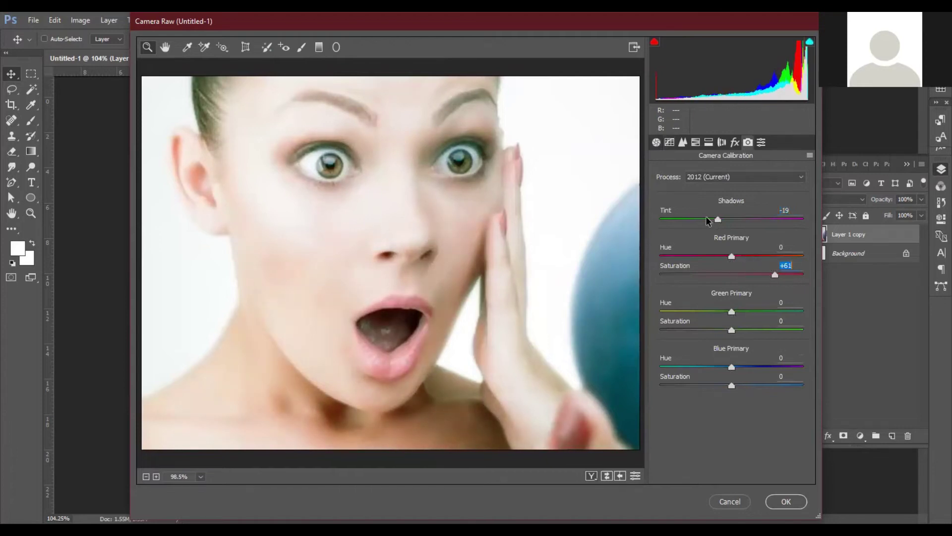
click(786, 501)
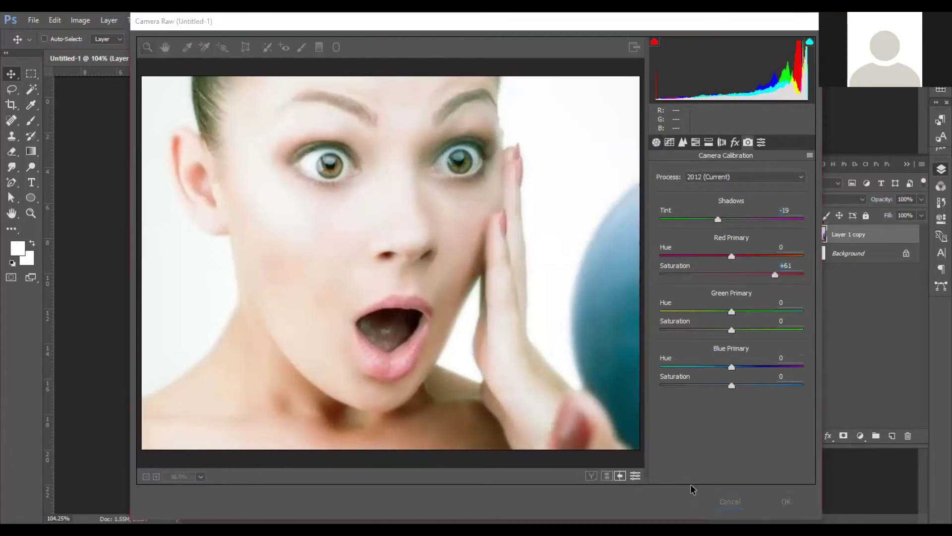
click(190, 21)
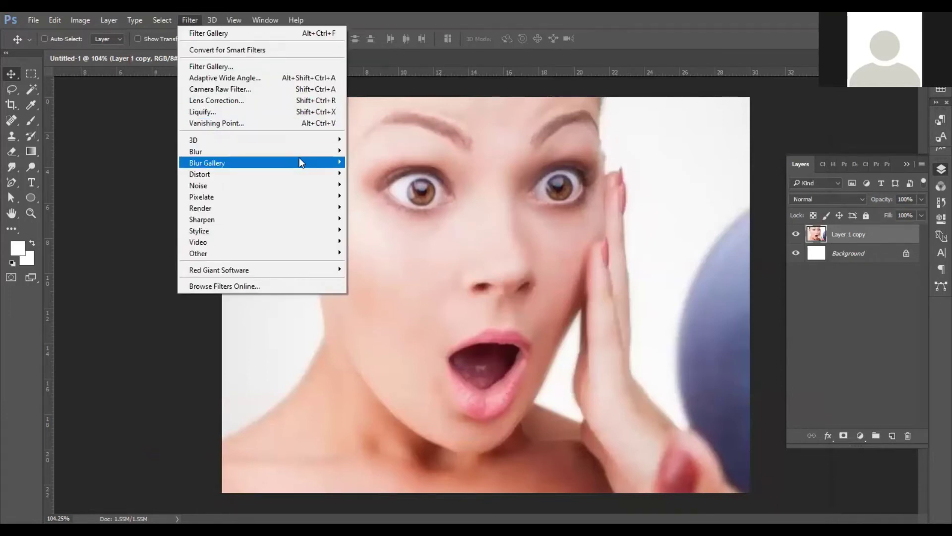
mouse_move(303, 189)
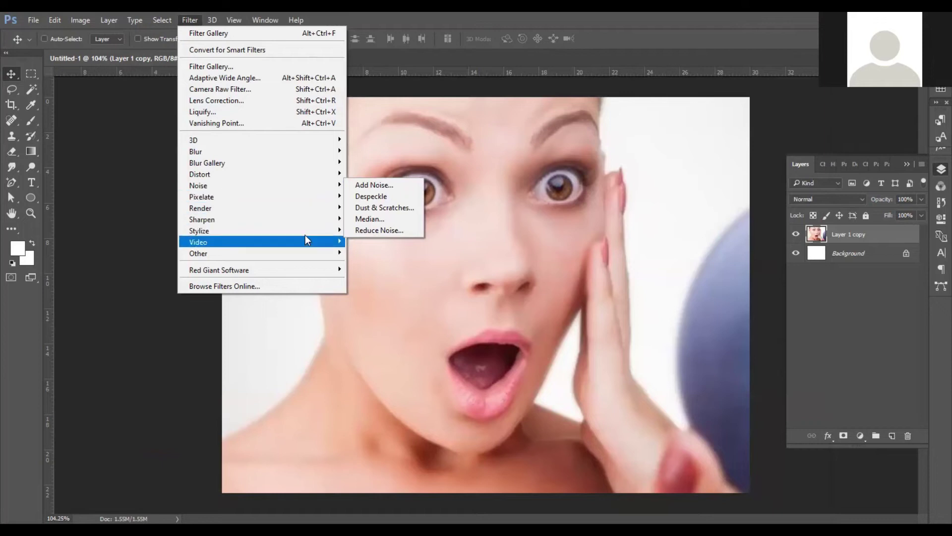
mouse_move(308, 228)
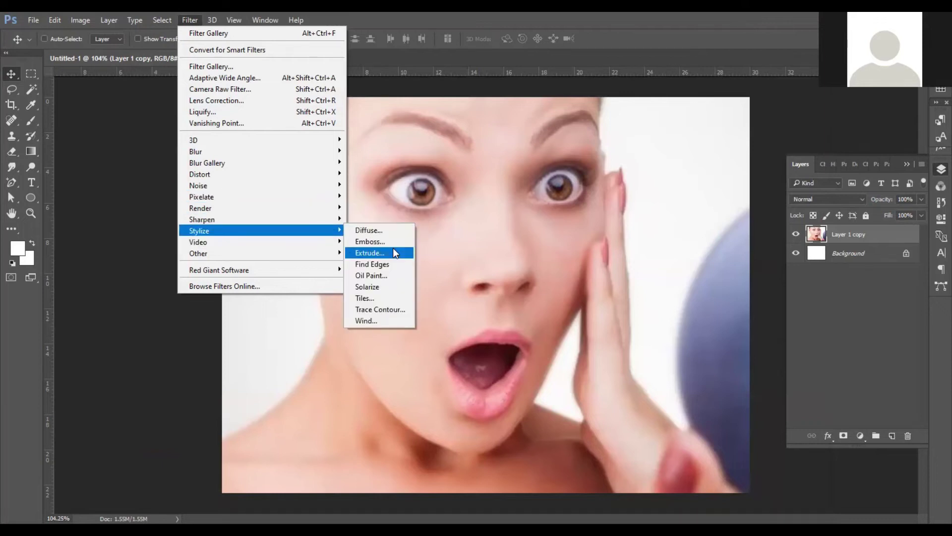
click(395, 273)
drag(451, 68, 701, 61)
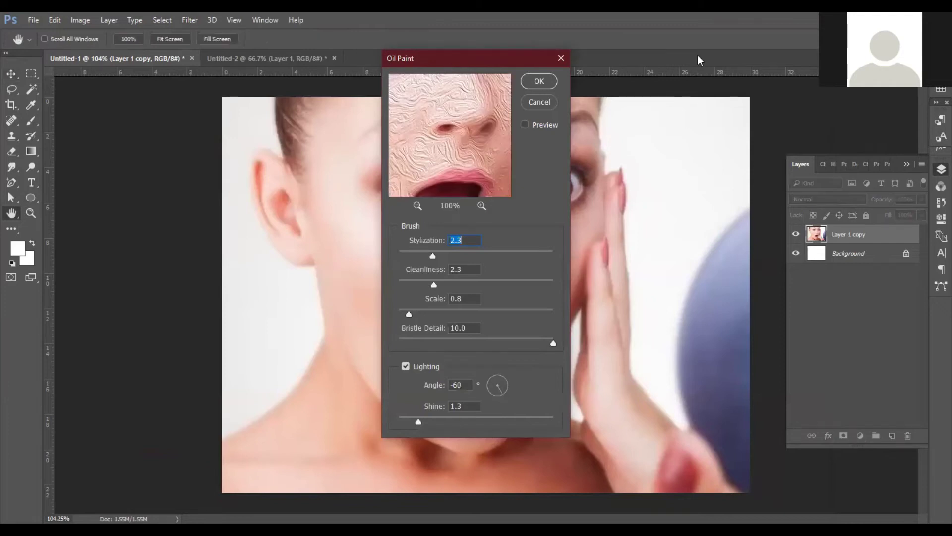
click(776, 117)
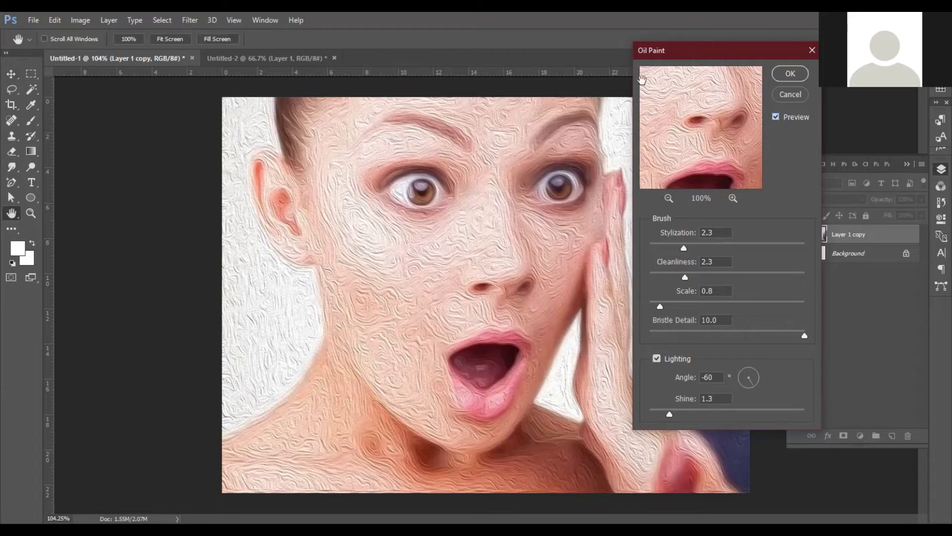
click(790, 95)
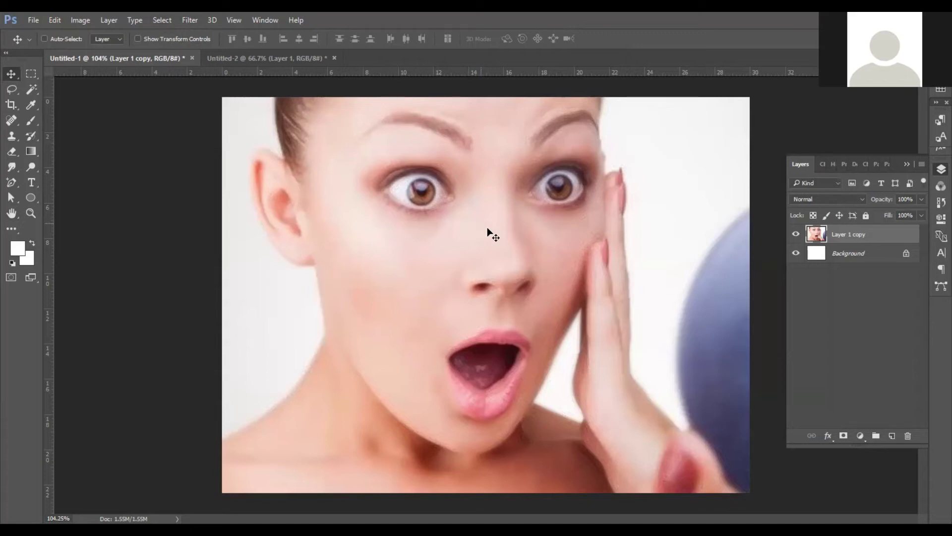
Step: Apply Pixelate > Mezzotint with Short Lines type to Layer 1 copy, after trying Medium and Coarse Dots
click(190, 20)
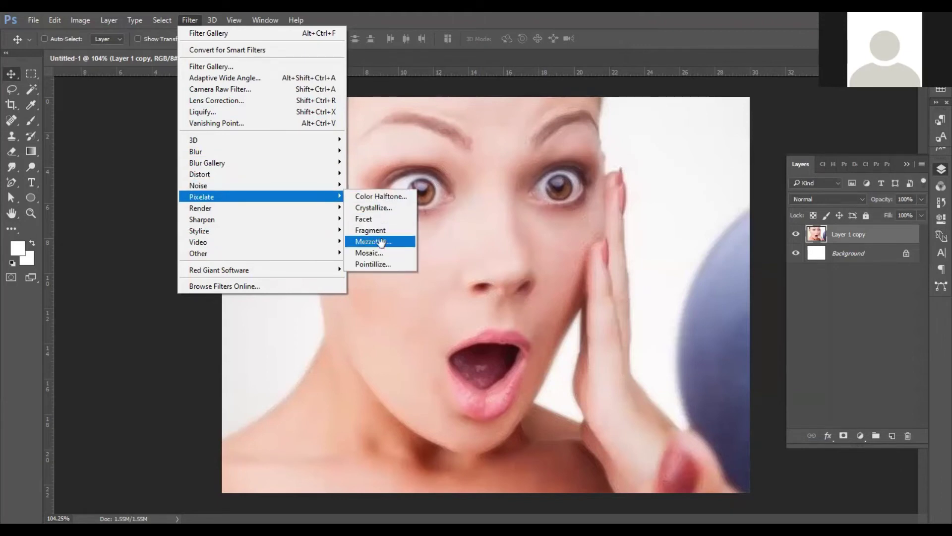
click(379, 241)
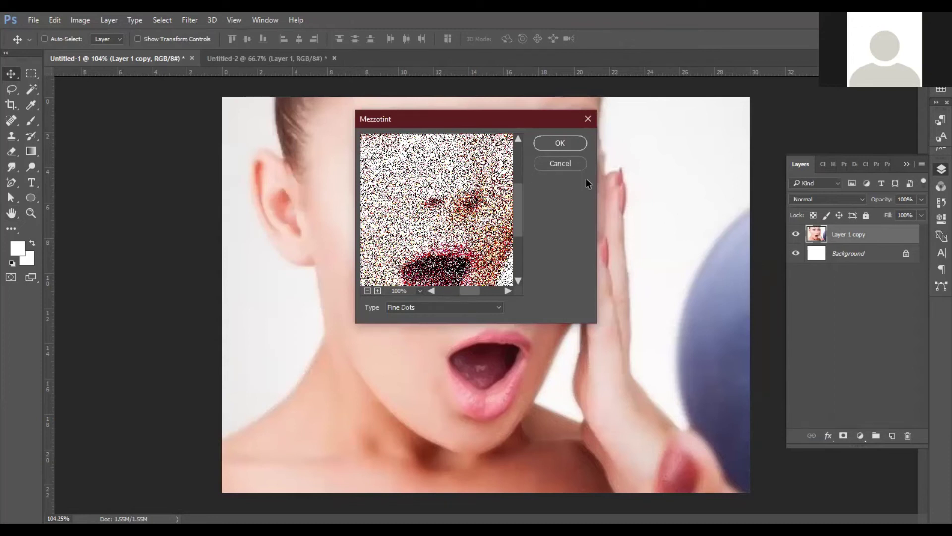
click(417, 309)
click(412, 327)
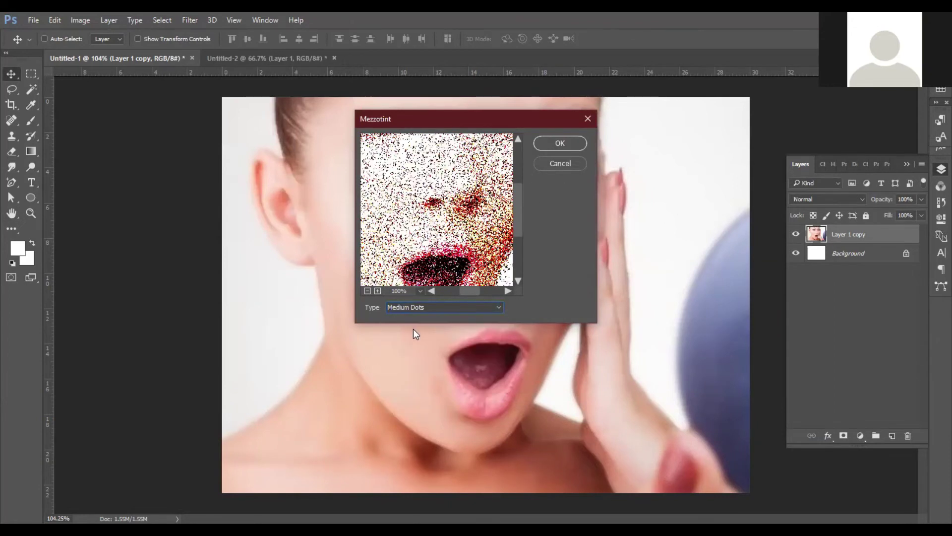
click(415, 308)
click(410, 346)
click(430, 307)
click(416, 362)
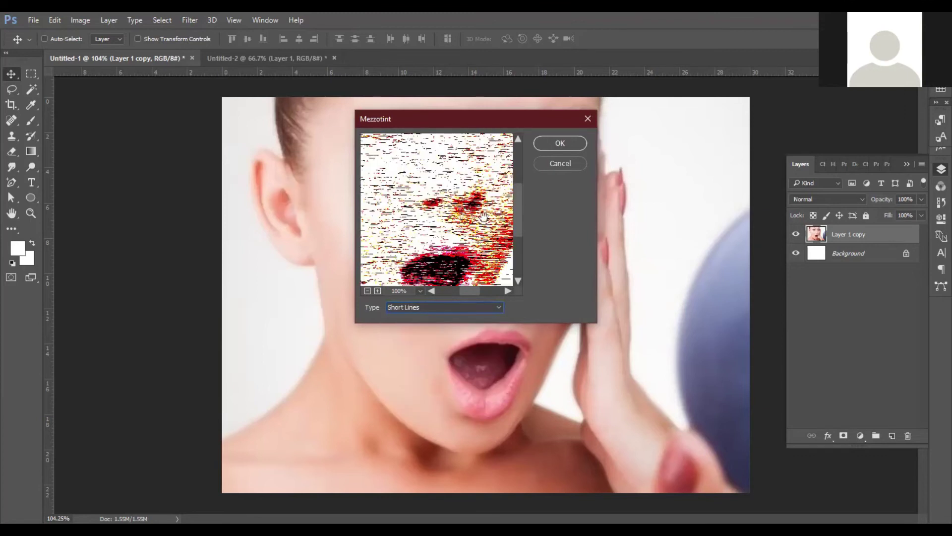
click(556, 144)
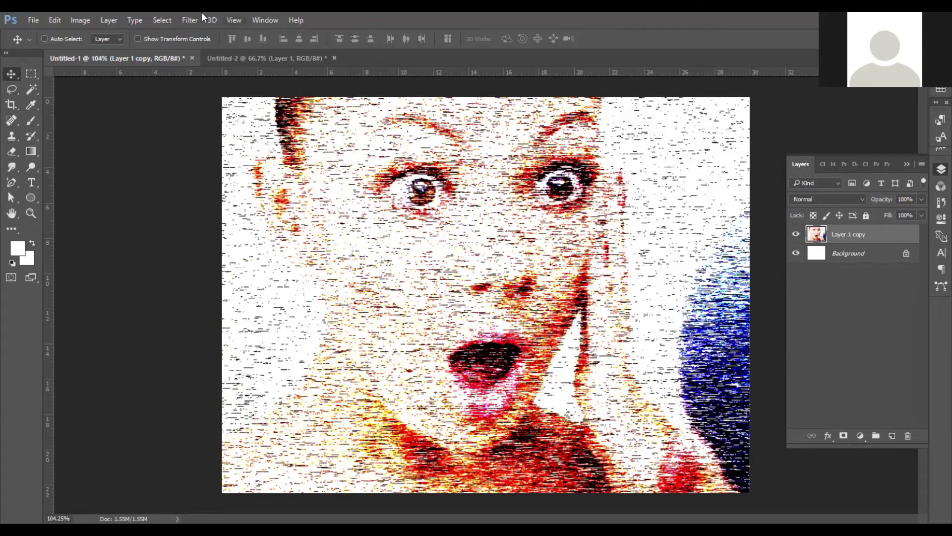
Step: Apply a ZigZag distortion with Amount 28, Ridges 11 and Out From Center style
click(183, 16)
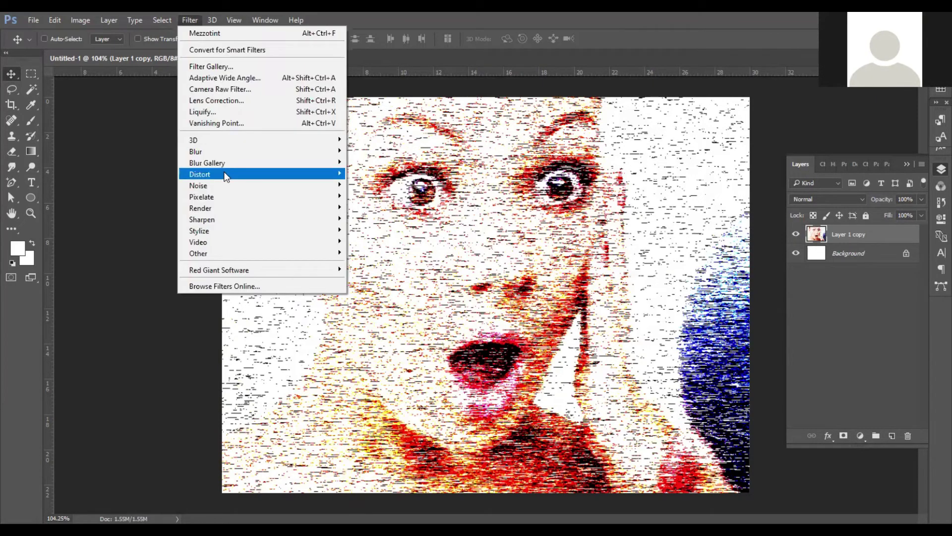
mouse_move(240, 172)
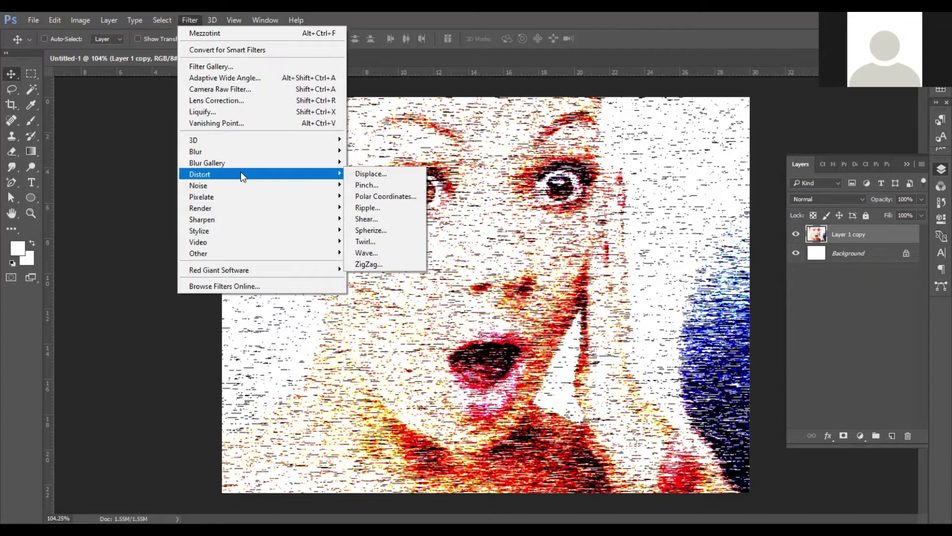
click(388, 264)
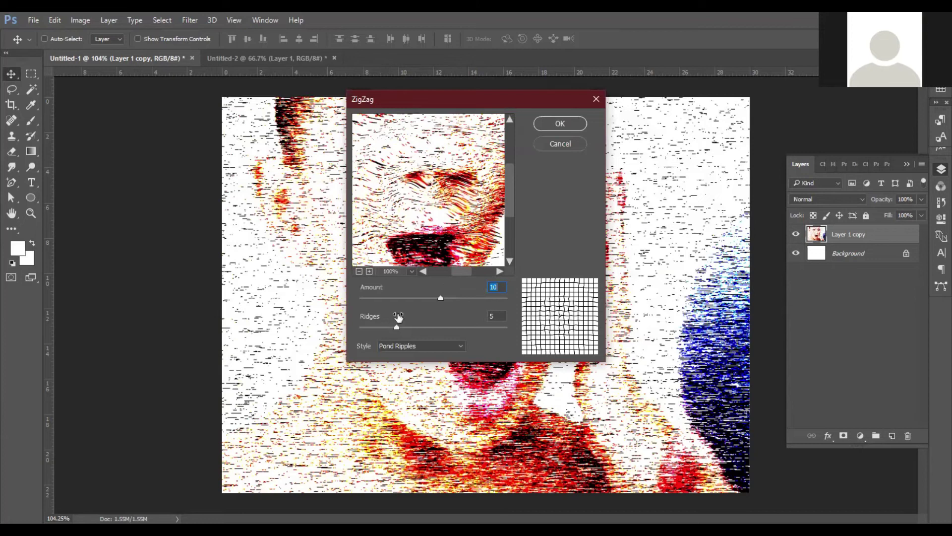
mouse_move(440, 298)
mouse_down()
mouse_move(483, 299)
mouse_move(436, 298)
mouse_move(454, 301)
mouse_up()
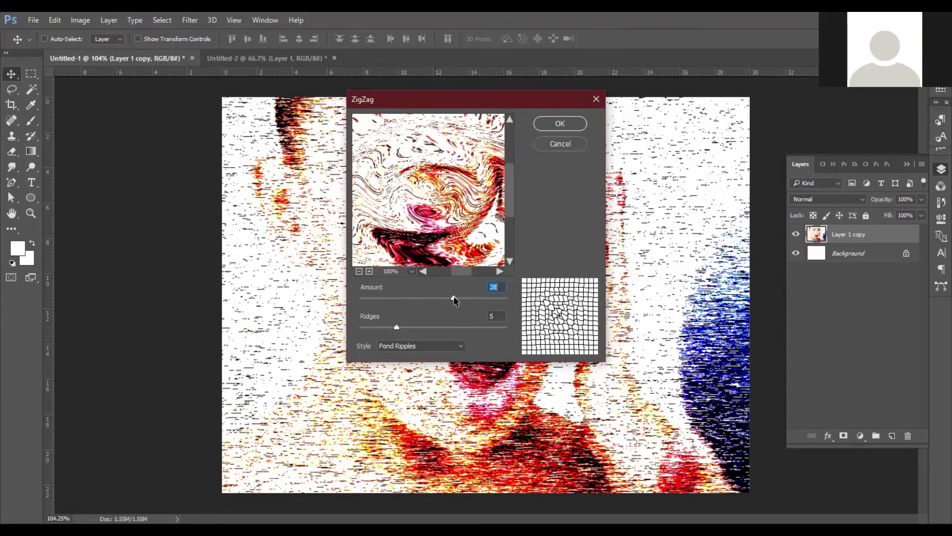
drag(399, 328, 433, 322)
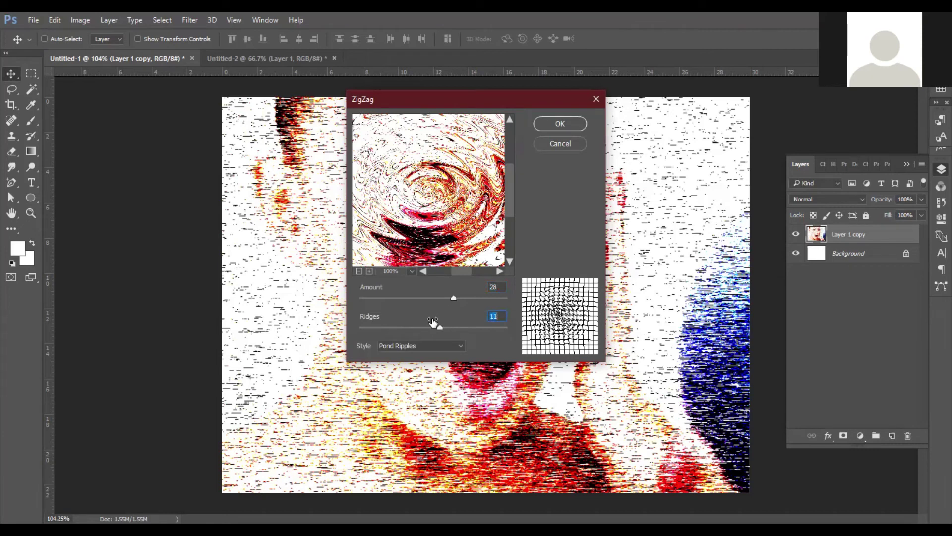
click(421, 345)
click(416, 356)
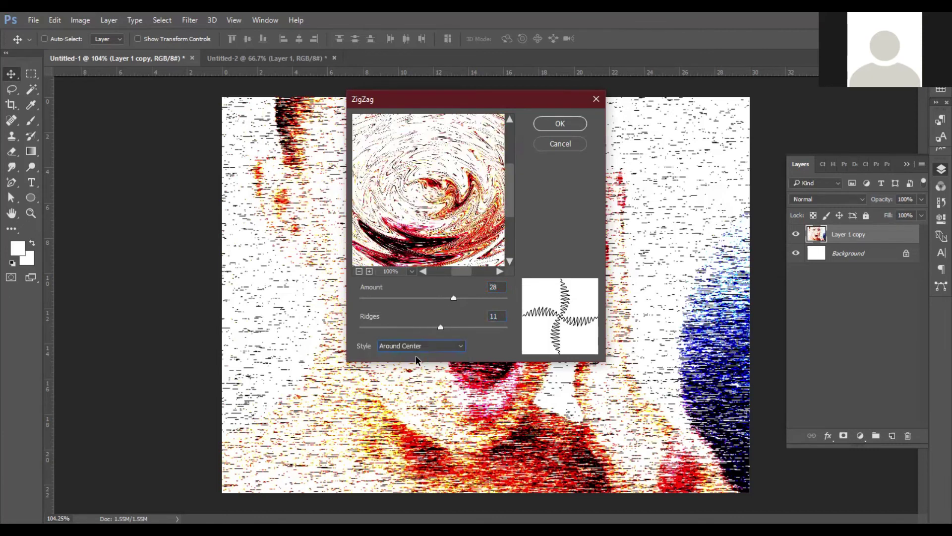
click(441, 346)
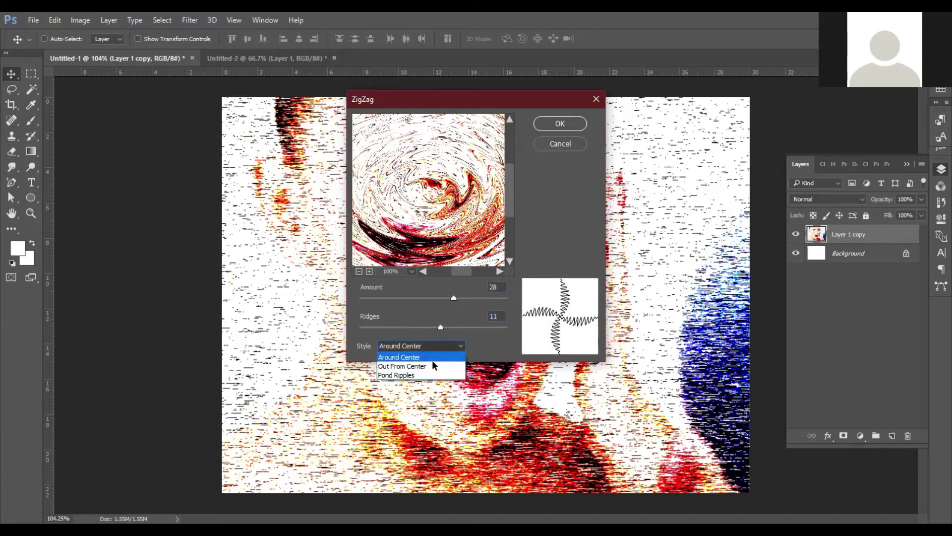
click(433, 365)
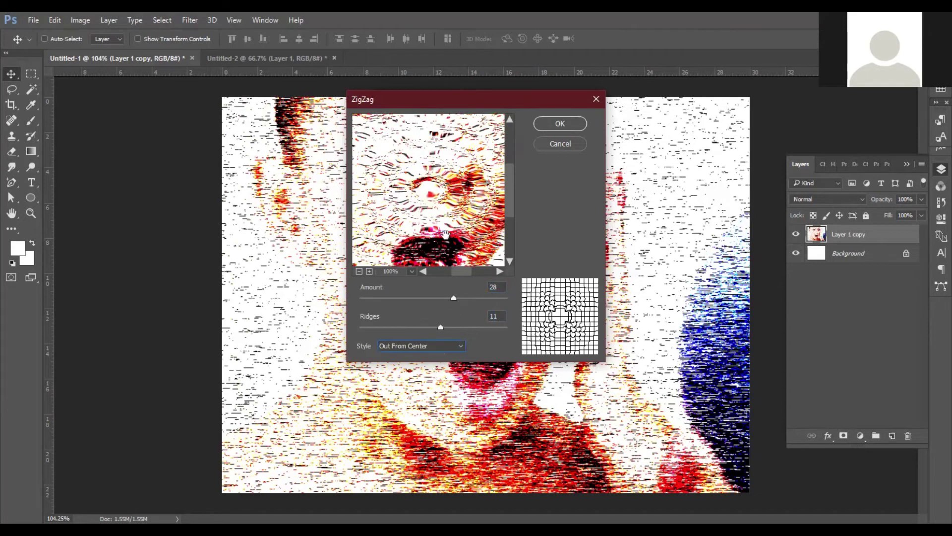
click(566, 127)
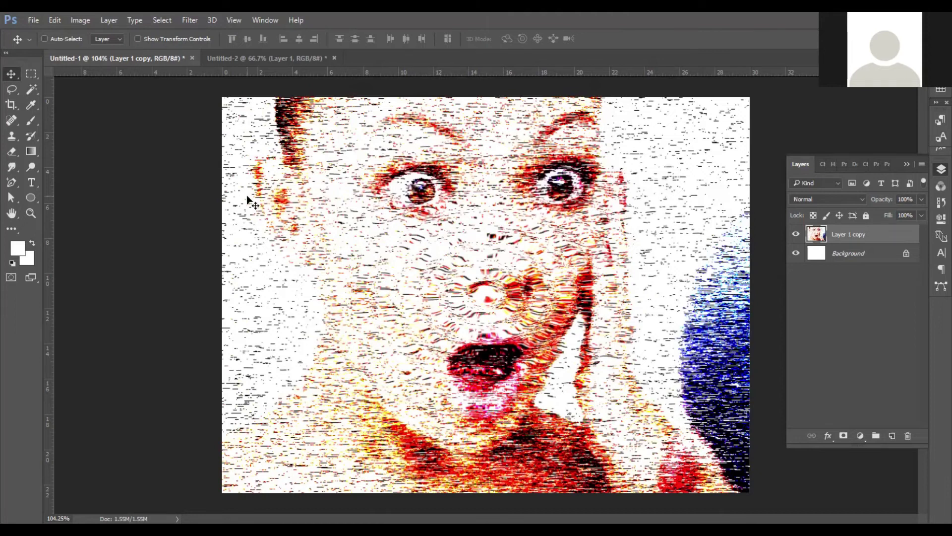
Step: Look at the ellipse shape tool choices without picking one, then return to the Move tool
click(31, 198)
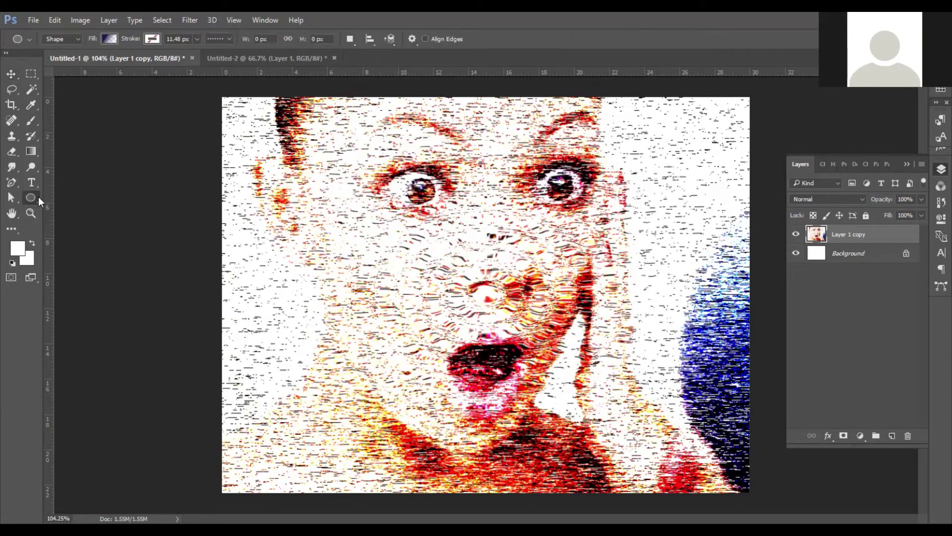
right_click(32, 195)
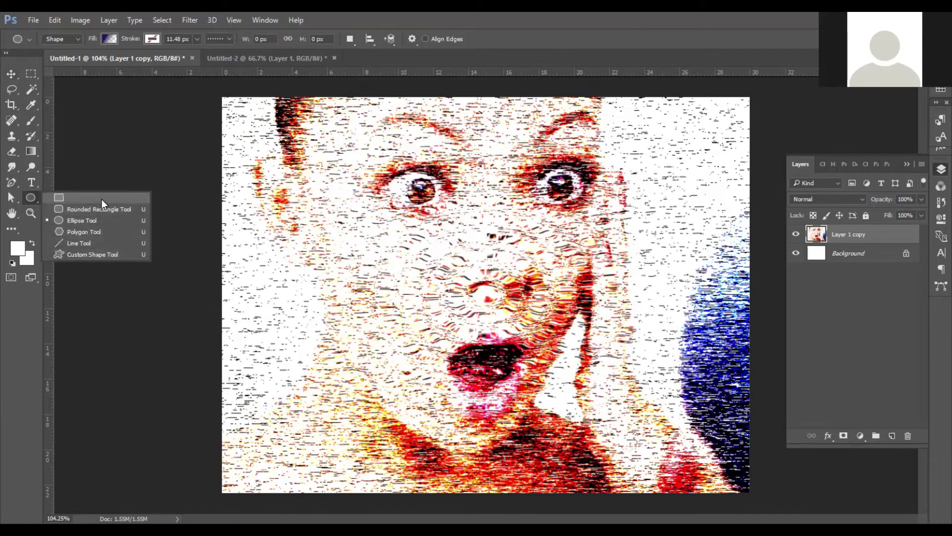
click(397, 57)
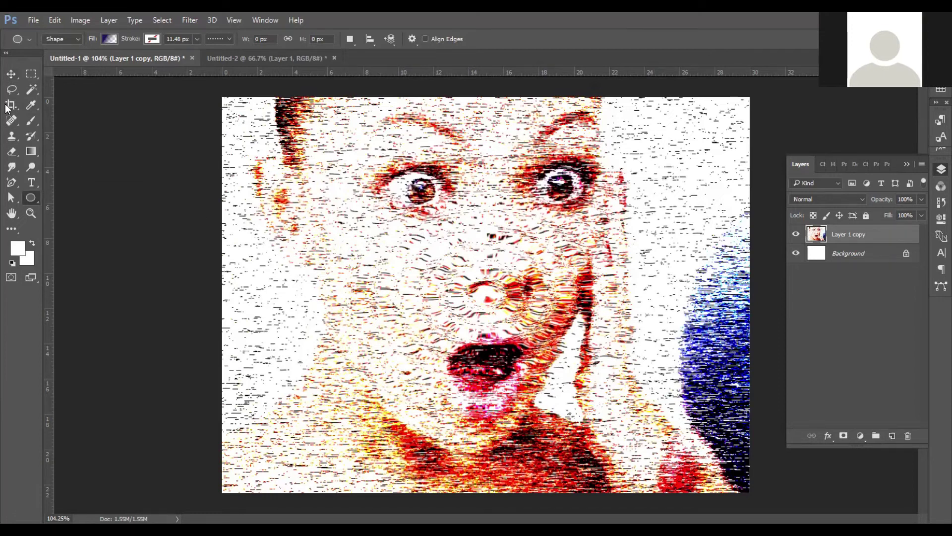
click(10, 74)
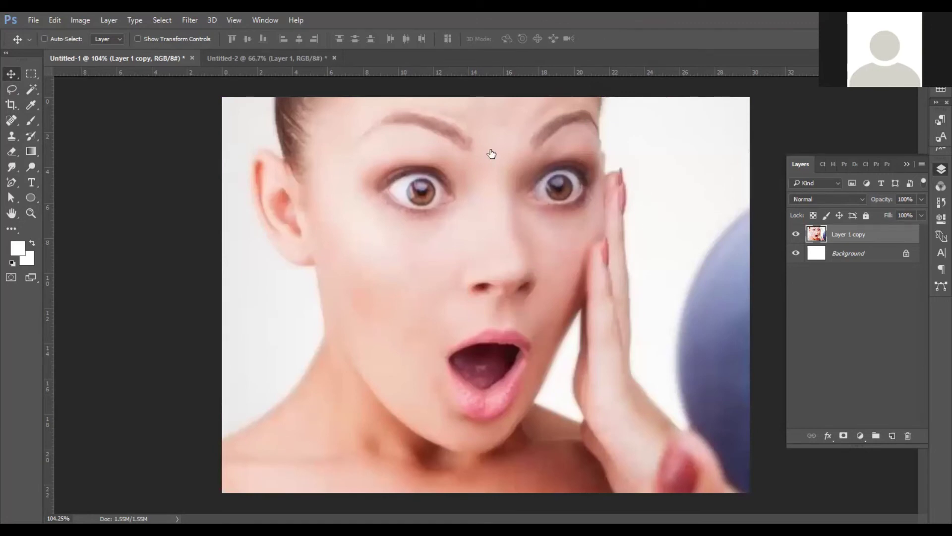
Step: Apply a ZigZag with Amount 35 and Ridges 14, previewing the nose and lips
click(194, 22)
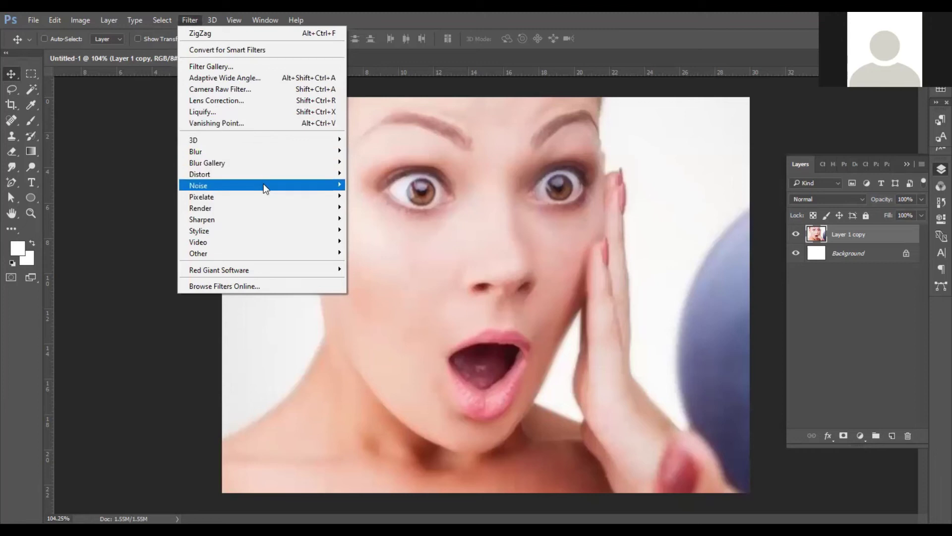
mouse_move(266, 195)
mouse_move(290, 175)
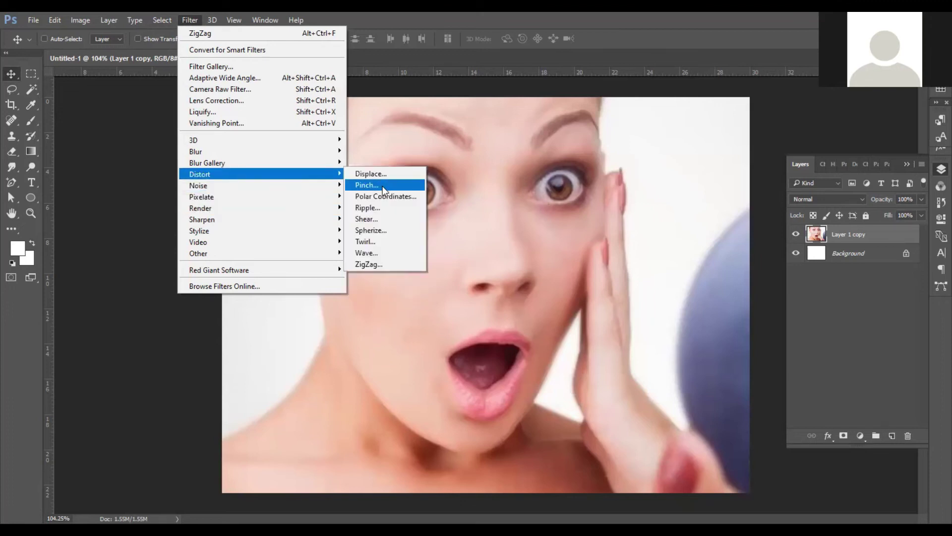
click(376, 264)
drag(484, 103, 714, 97)
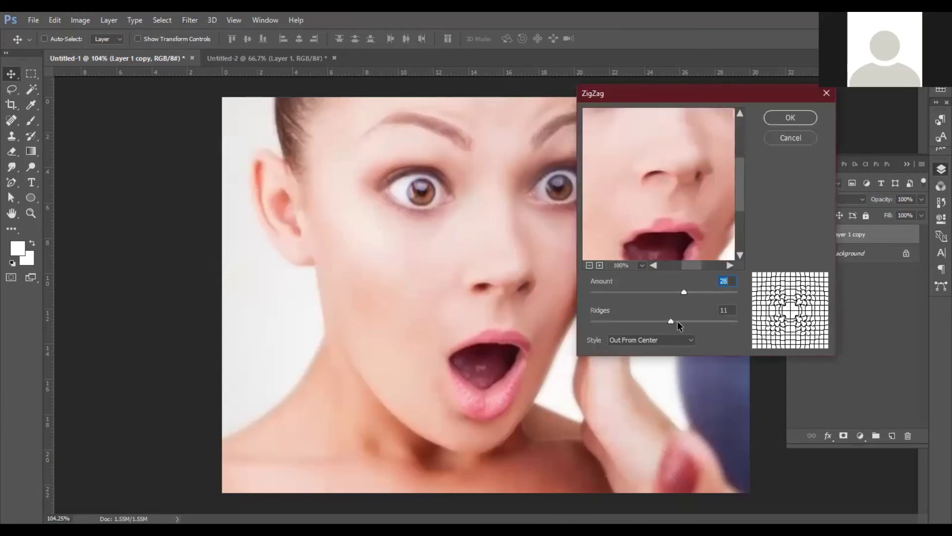
mouse_move(678, 203)
mouse_down()
mouse_move(677, 227)
mouse_move(676, 181)
mouse_up()
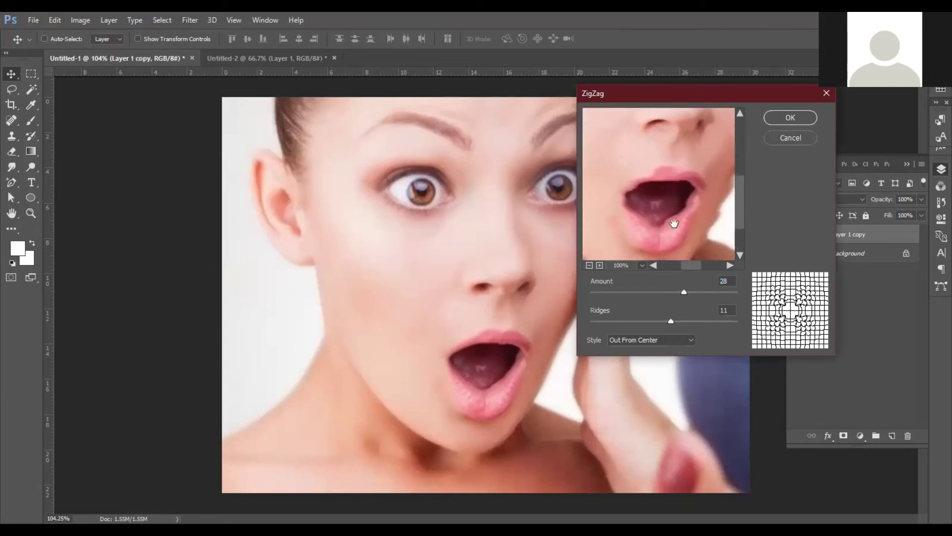
mouse_move(684, 292)
mouse_down()
mouse_move(674, 292)
mouse_move(698, 293)
mouse_move(687, 290)
mouse_up()
drag(680, 189, 676, 219)
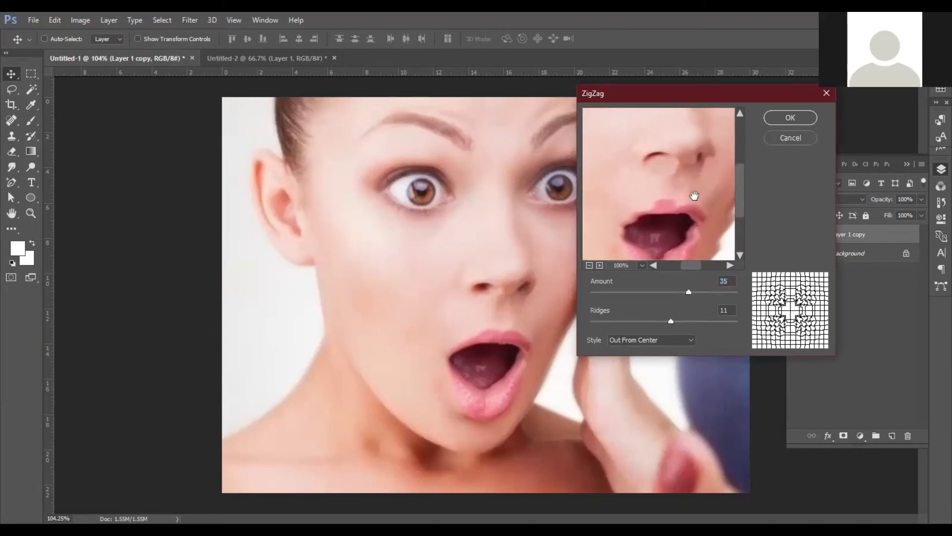
drag(673, 321, 693, 320)
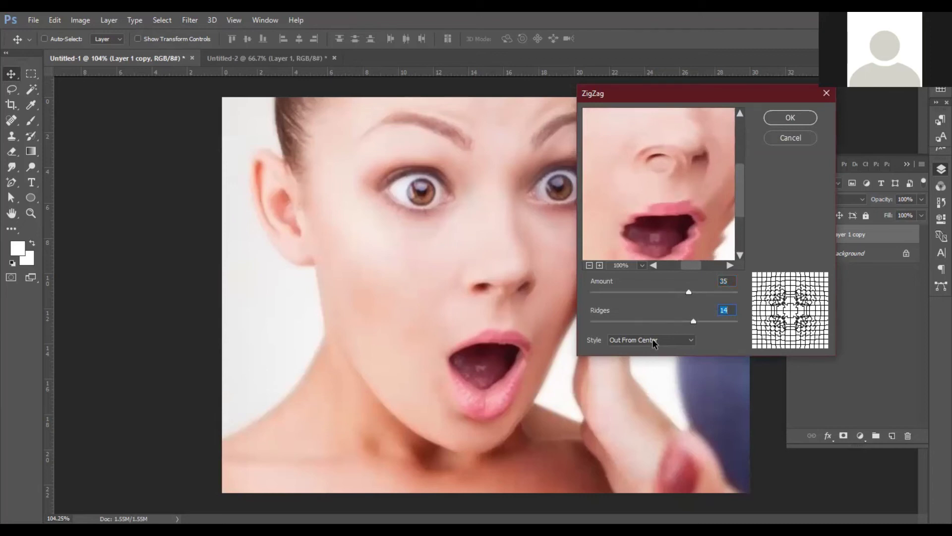
click(791, 119)
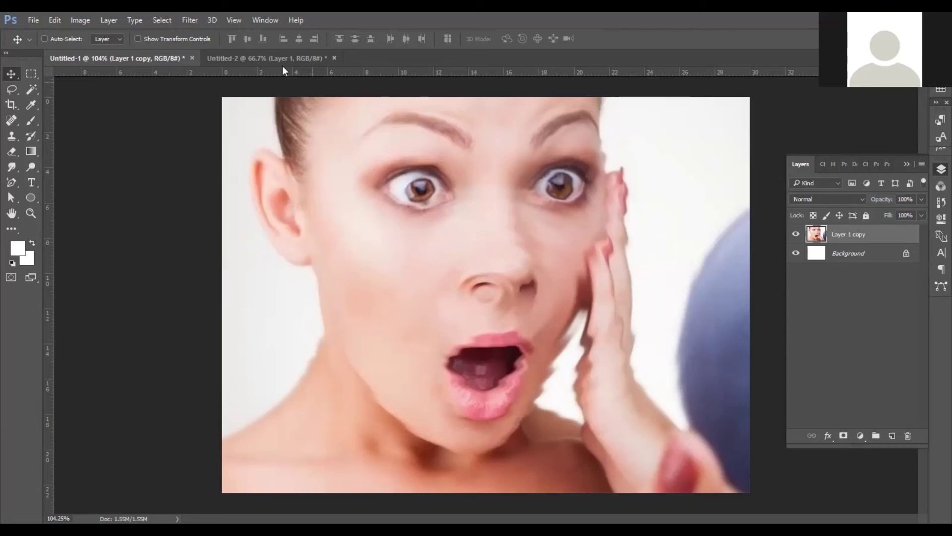
Step: Bring up the Filter menu's Distort submenu
click(179, 19)
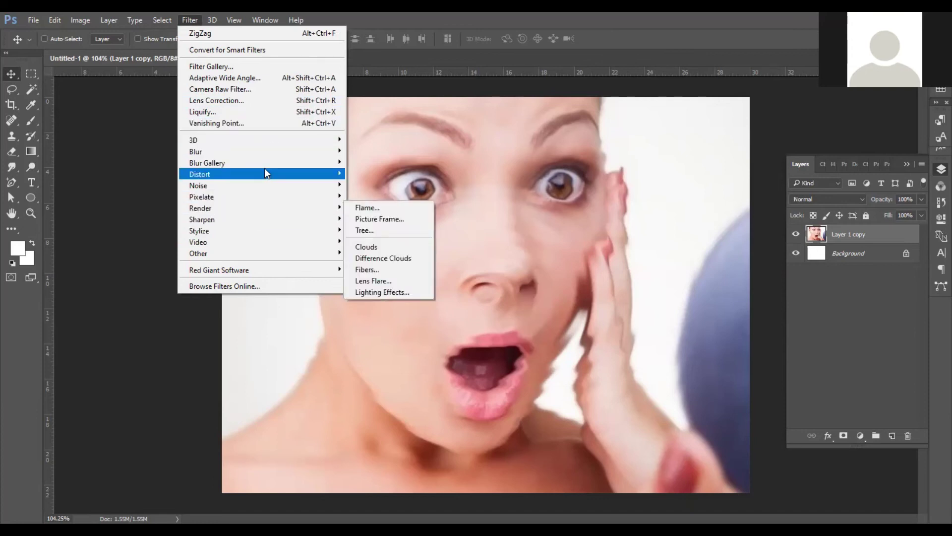
mouse_move(264, 170)
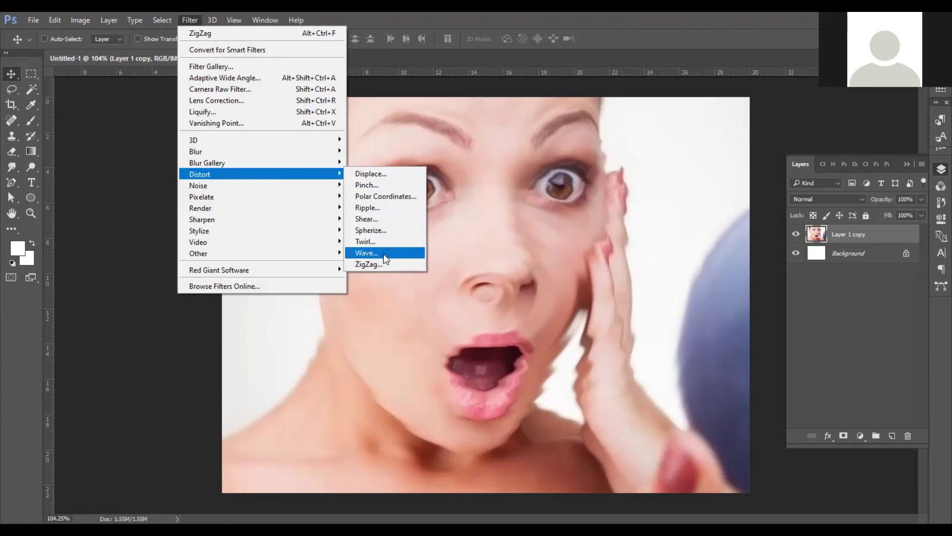
Step: Apply a 53% Spherize bulge to the face, then undo it with Ctrl+Z
click(382, 231)
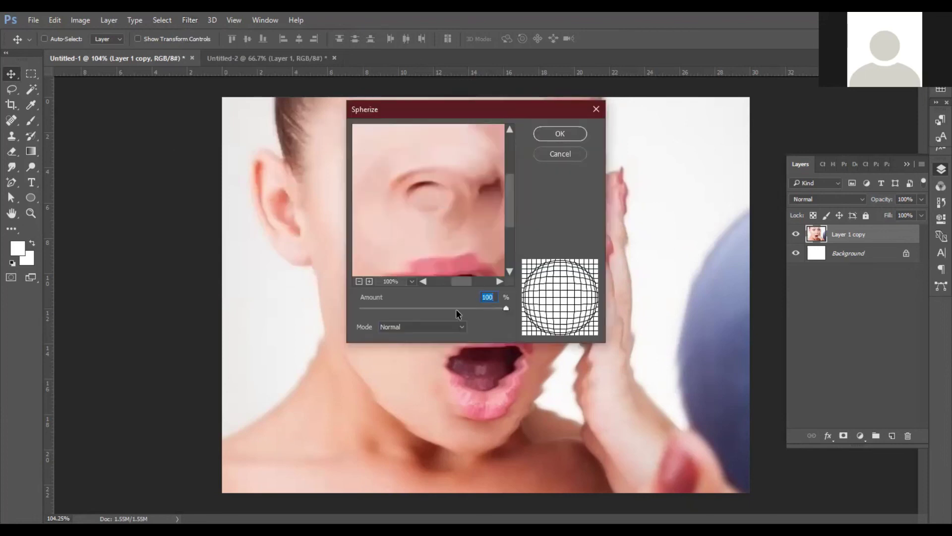
drag(502, 307, 469, 310)
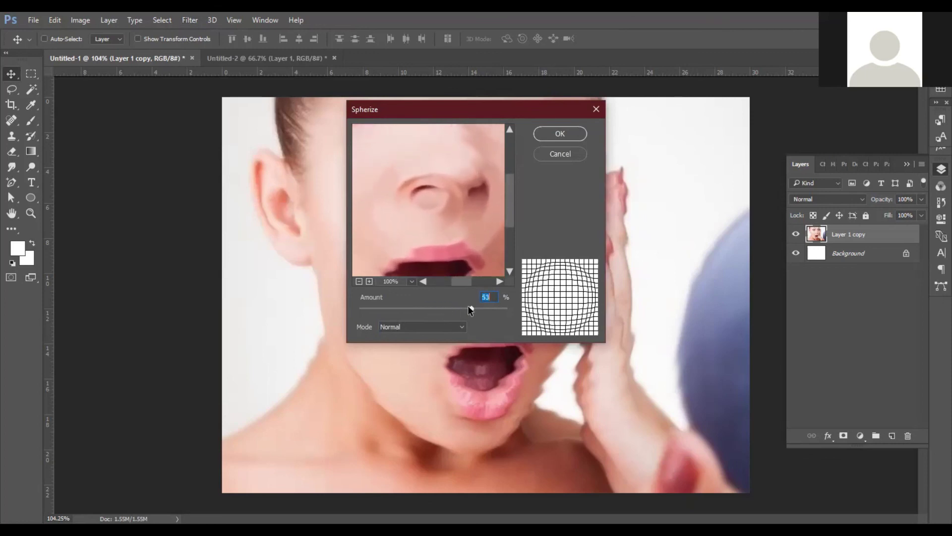
click(547, 138)
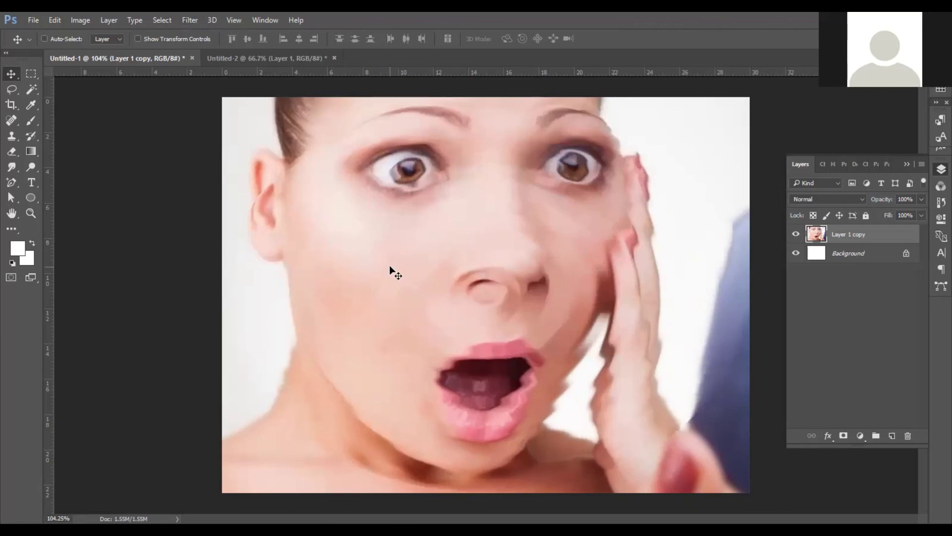
key(ctrl+z)
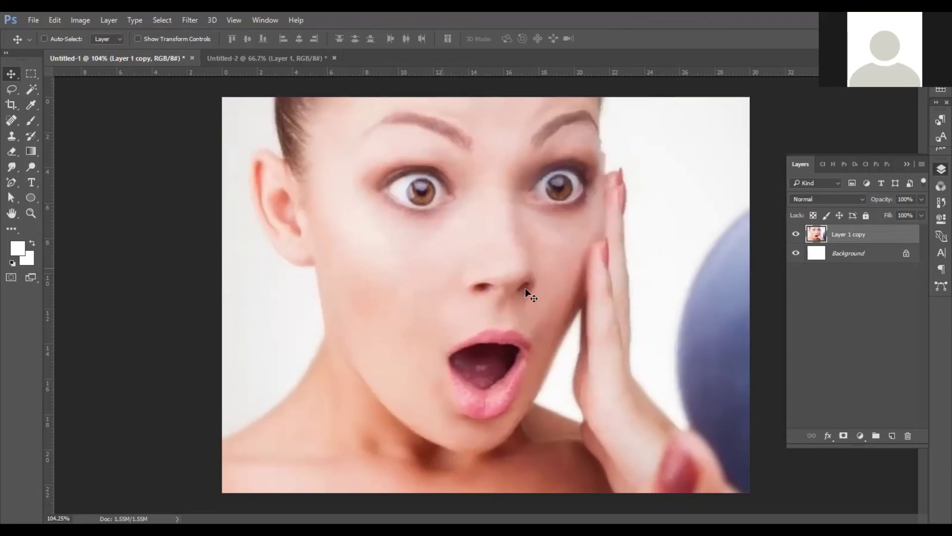
Step: Apply a 64% Spherize bulge centered on the open mouth, then undo it with Ctrl+Z
click(184, 20)
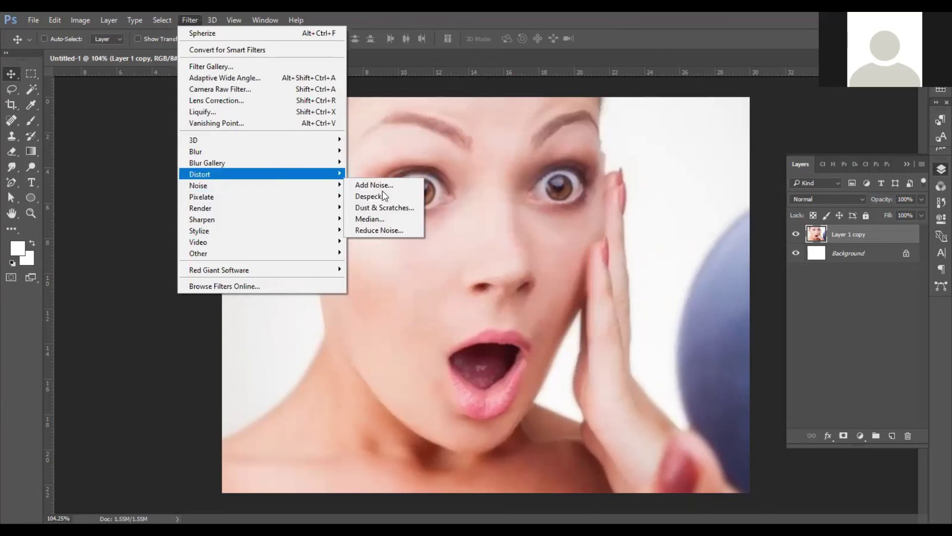
mouse_move(264, 173)
click(389, 229)
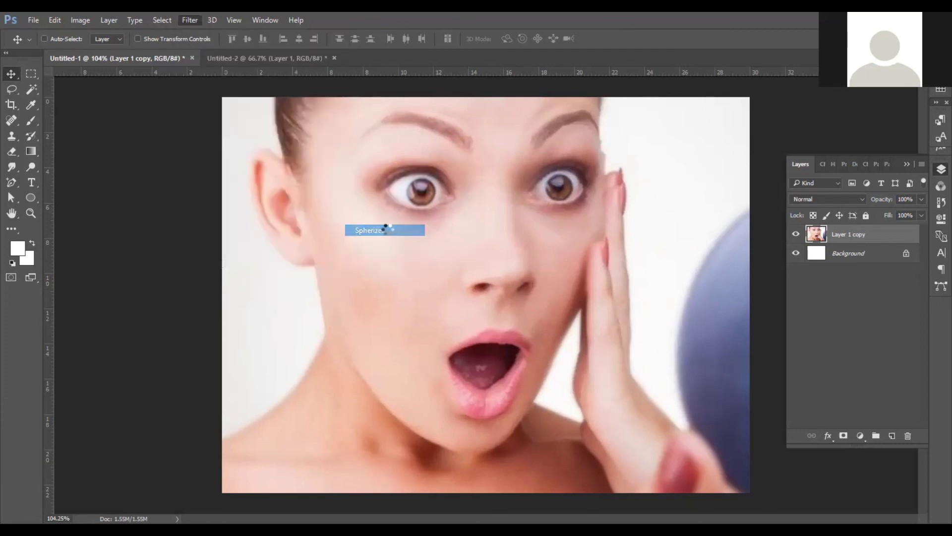
drag(471, 306, 480, 306)
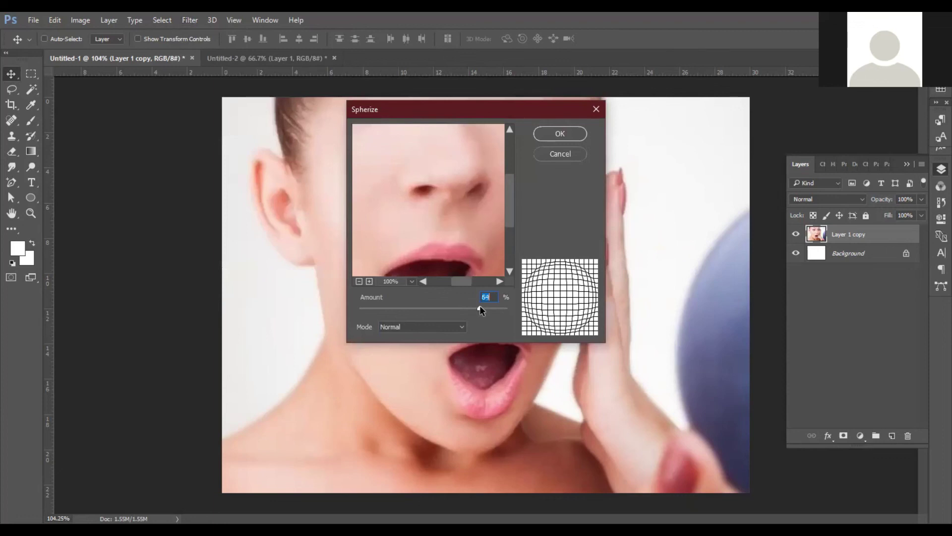
drag(452, 231, 446, 187)
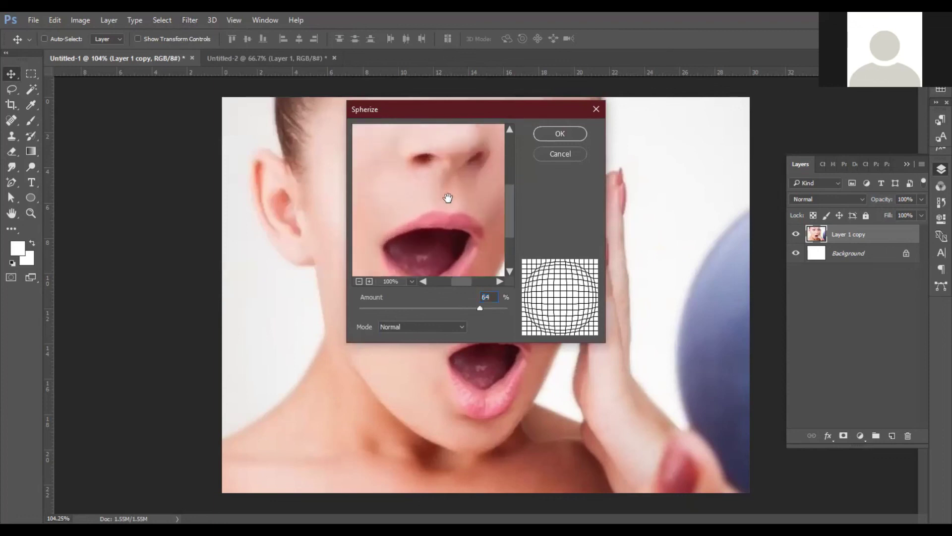
click(561, 132)
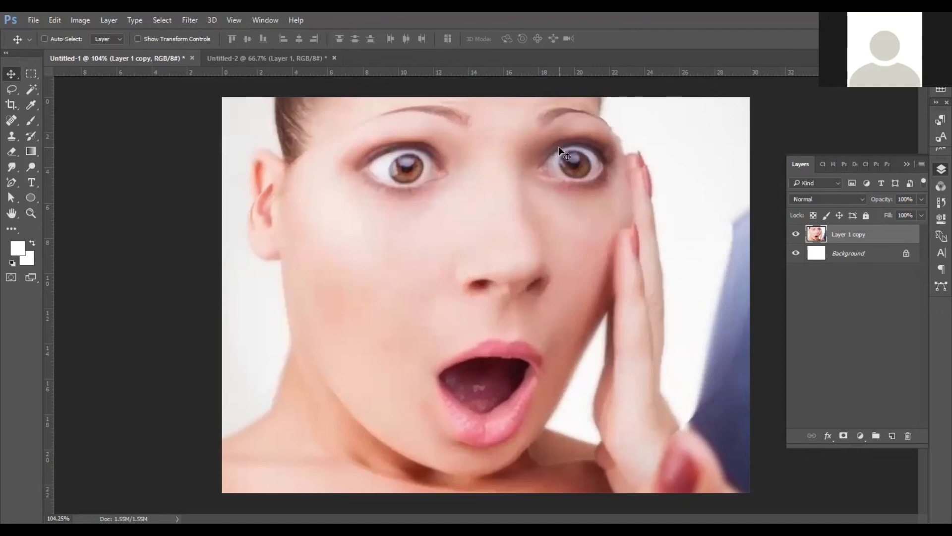
key(ctrl+z)
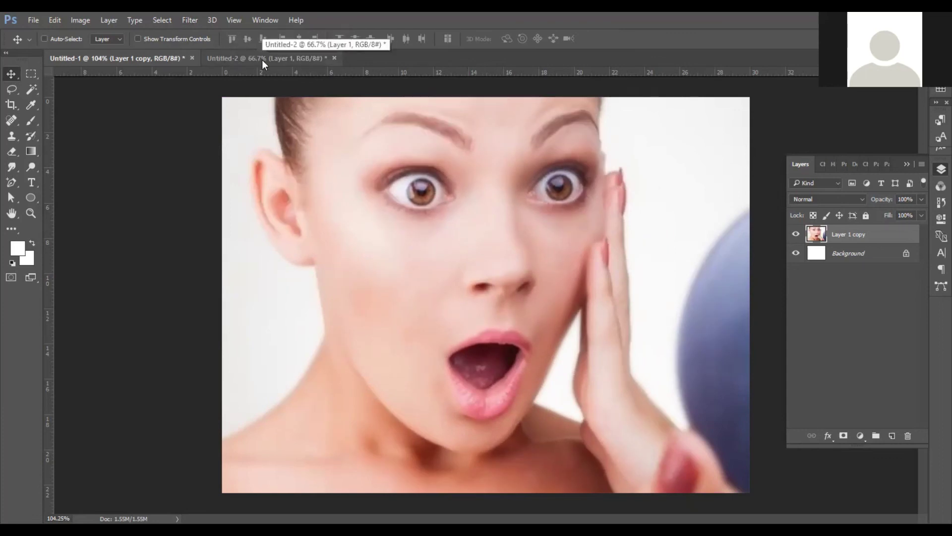
click(186, 18)
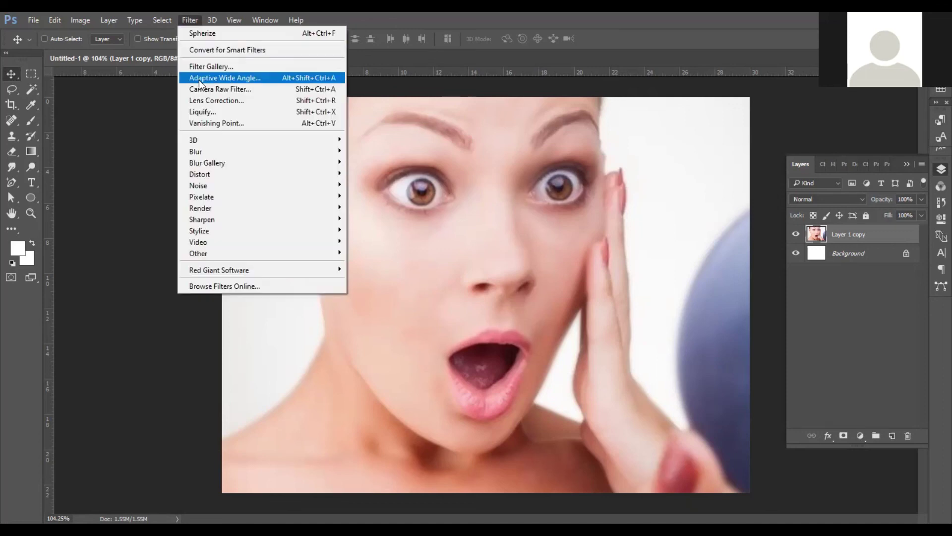